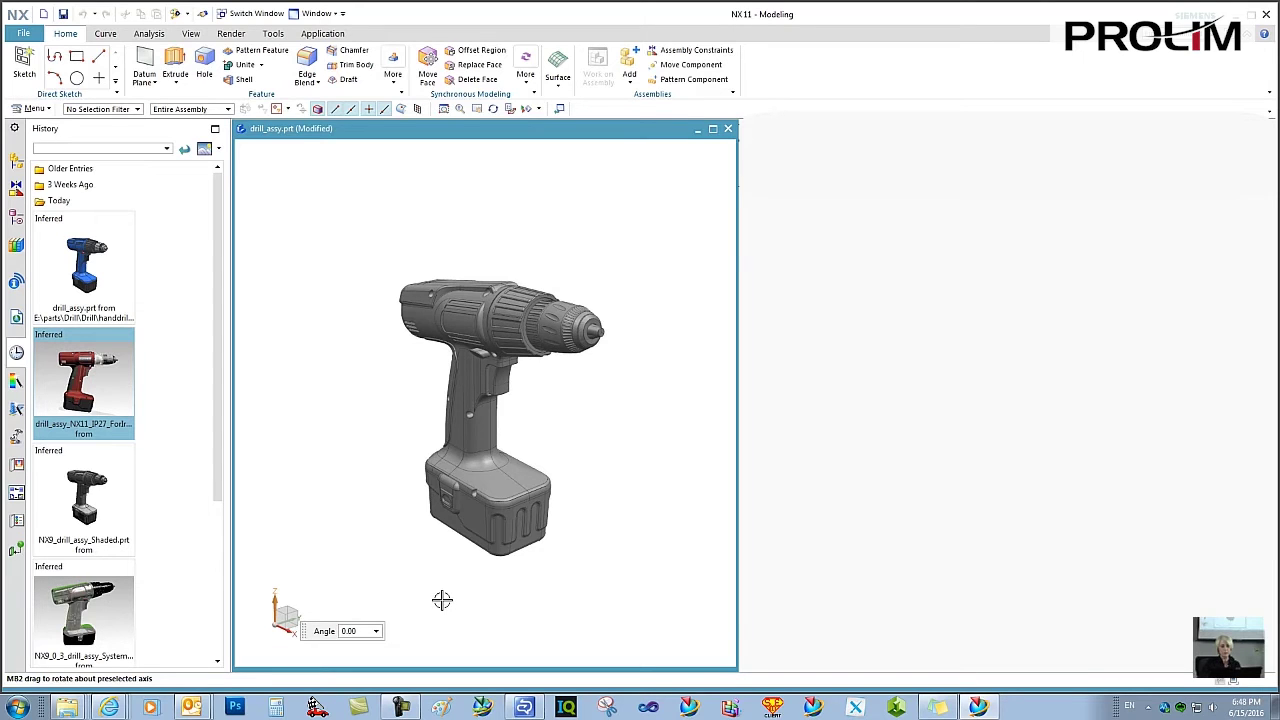
# Step: Rotate the drill to a side view and enter the Studio task from the Render tab
pyautogui.moveTo(446, 600); pyautogui.dragTo(477, 598, button='middle')
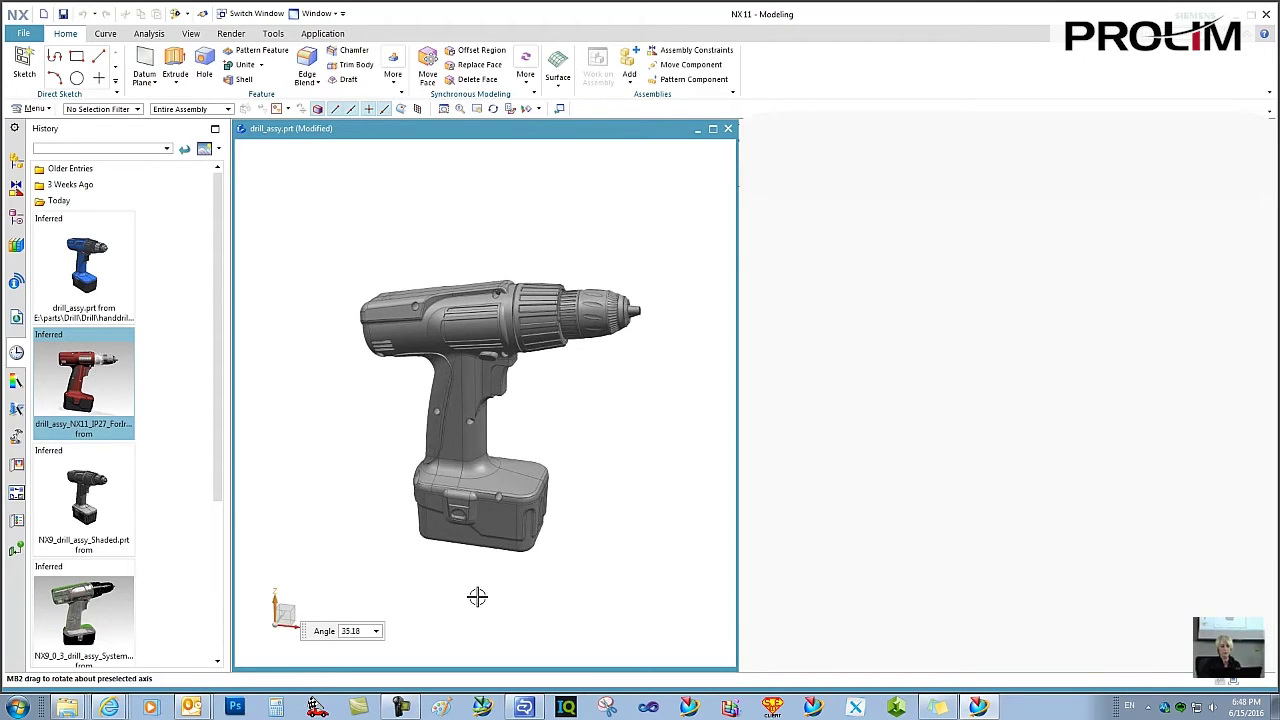
pyautogui.click(232, 36)
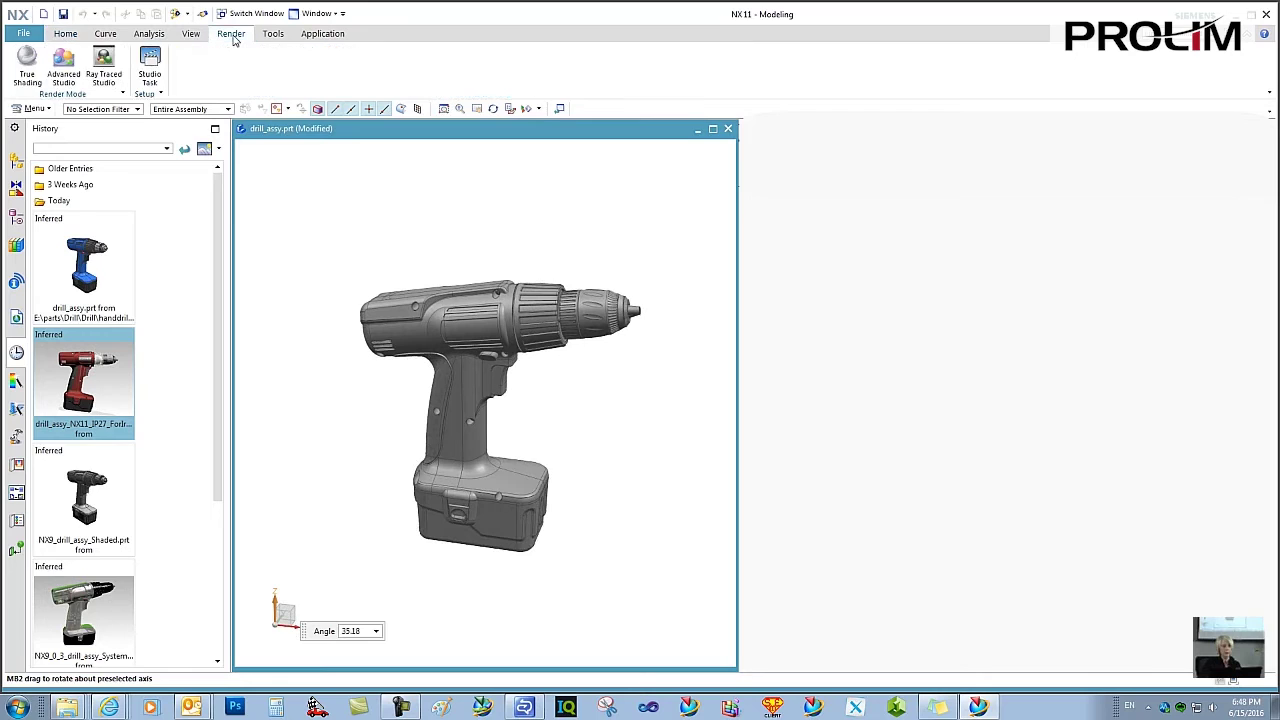
pyautogui.click(149, 65)
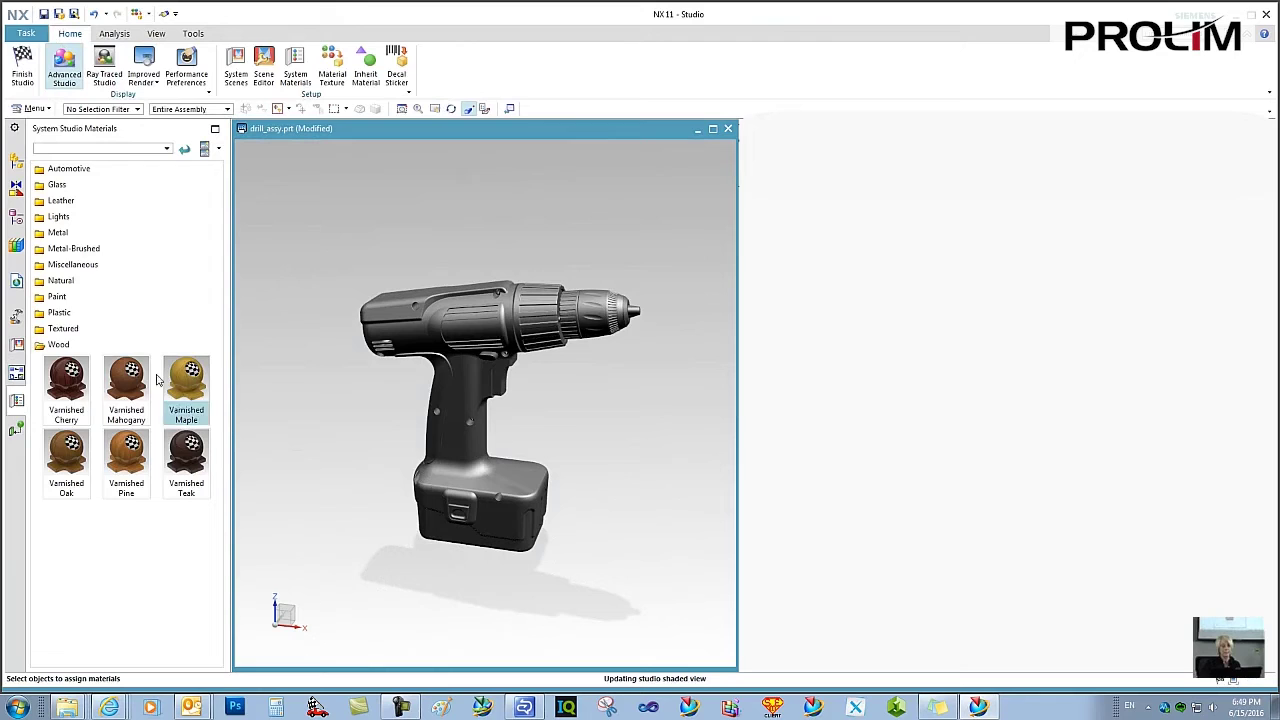
# Step: Browse the System Scenes, System Studio Materials and part materials resource tabs
pyautogui.click(17, 345)
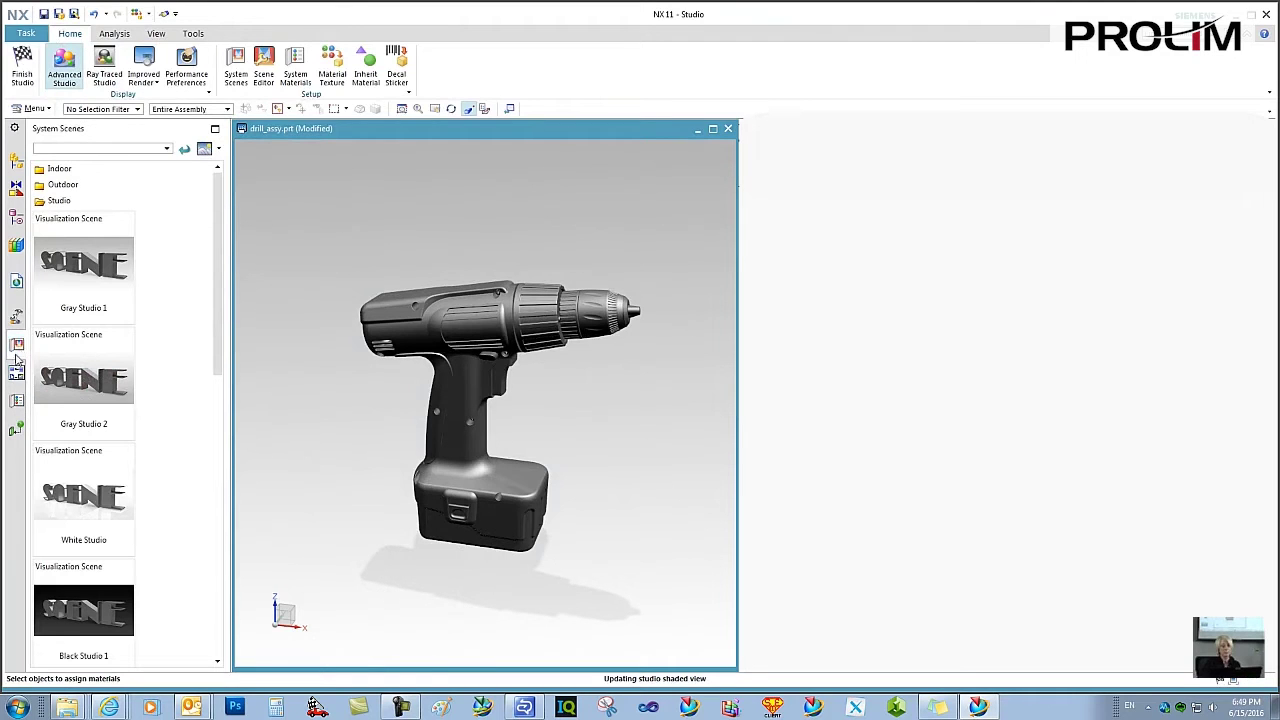
pyautogui.click(17, 400)
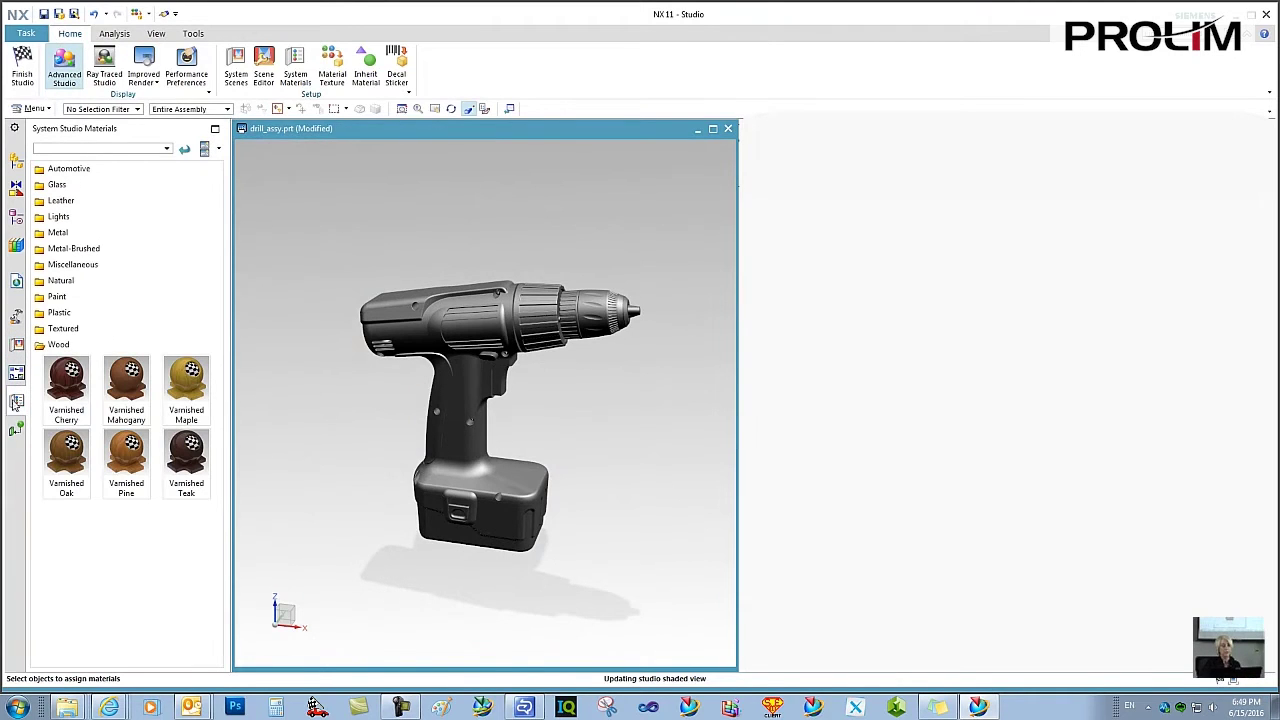
pyautogui.click(15, 430)
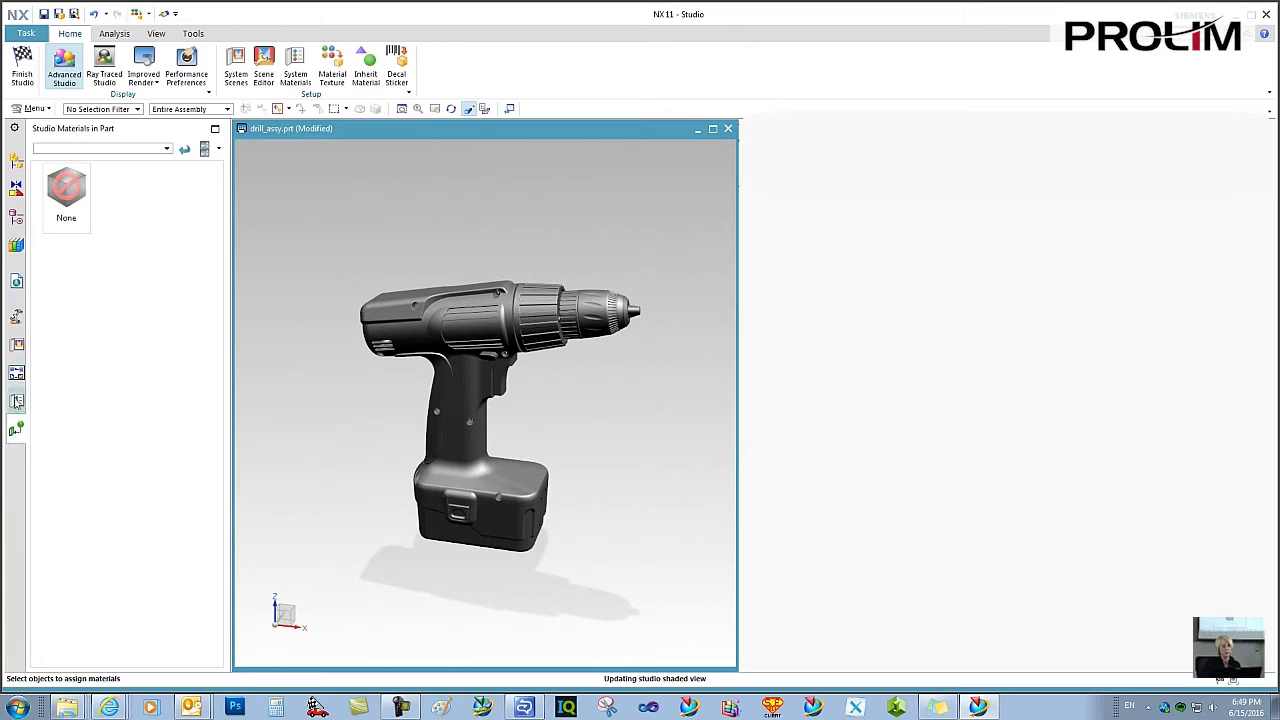
pyautogui.click(17, 345)
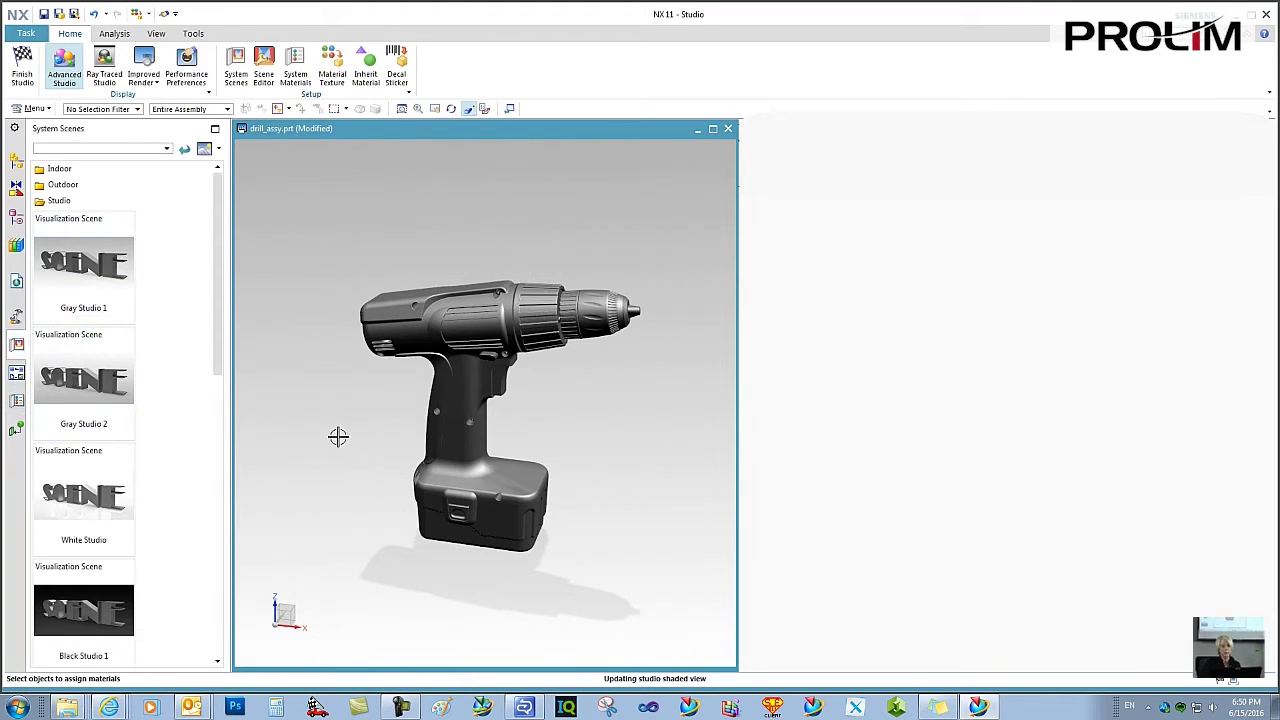
# Step: Check the drill housing's shortcut options, then exit and re-enter the Studio task
pyautogui.rightClick(399, 324)
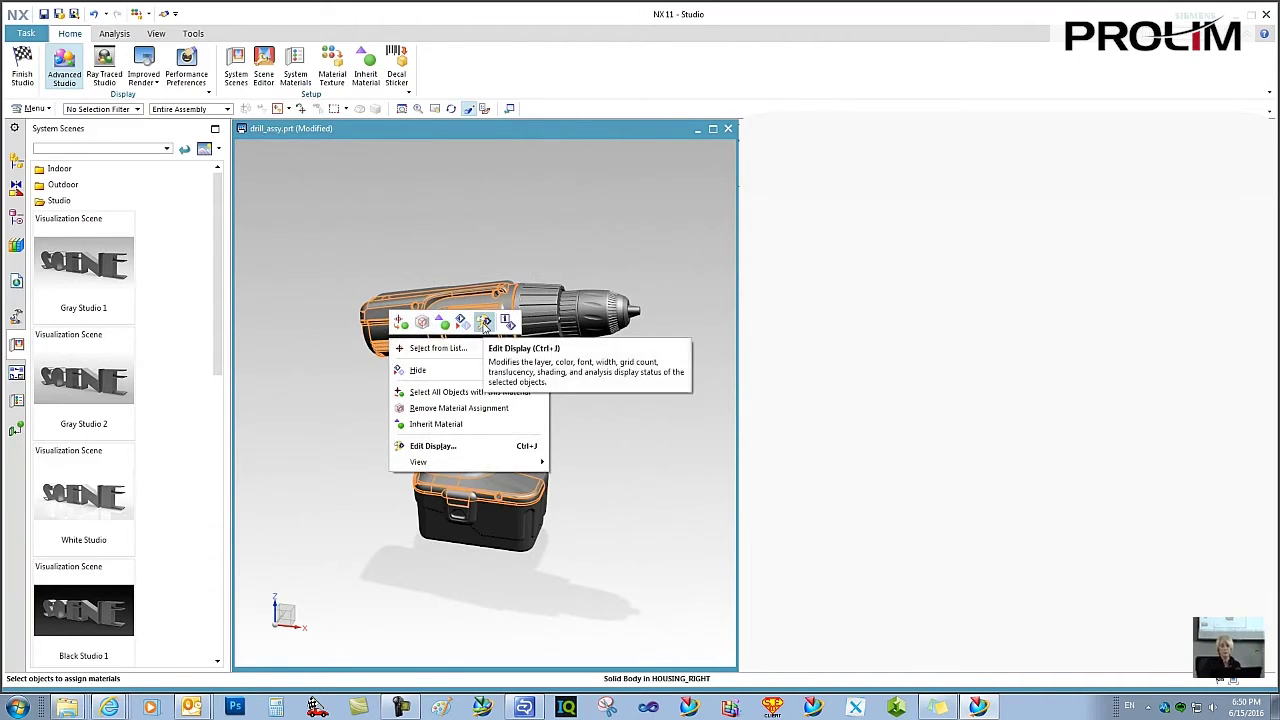
pyautogui.click(315, 420)
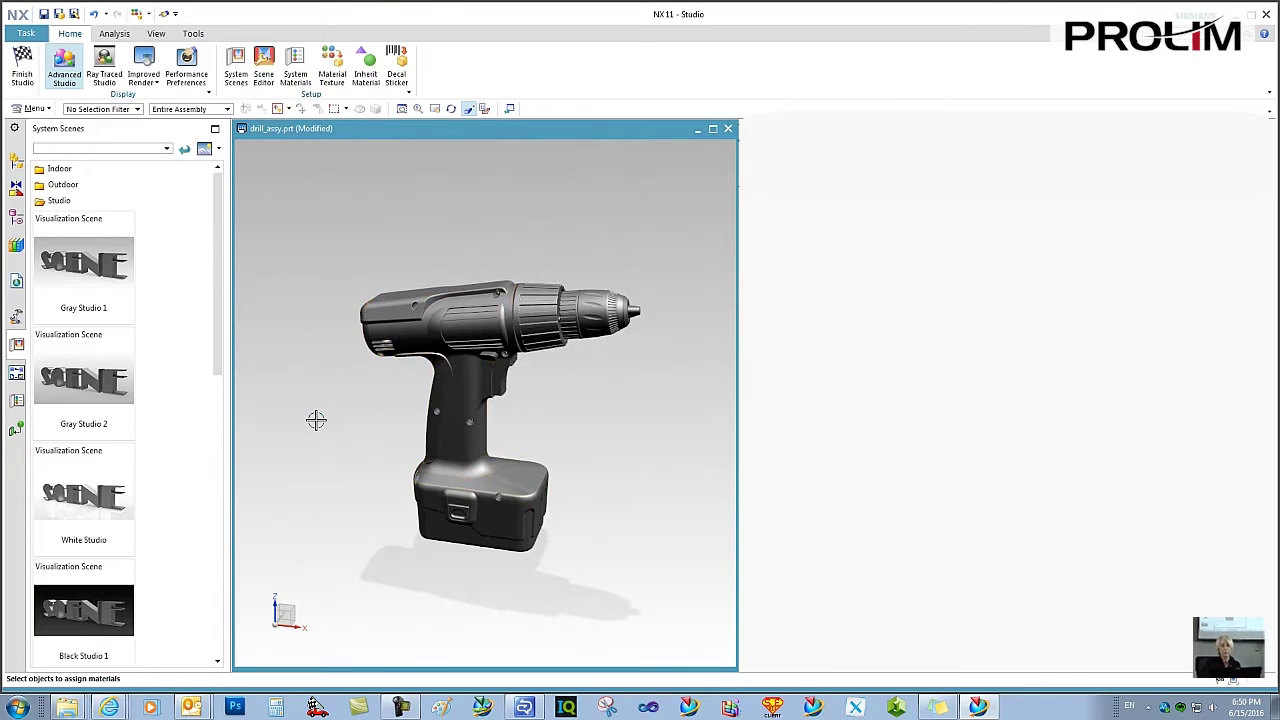
pyautogui.click(22, 64)
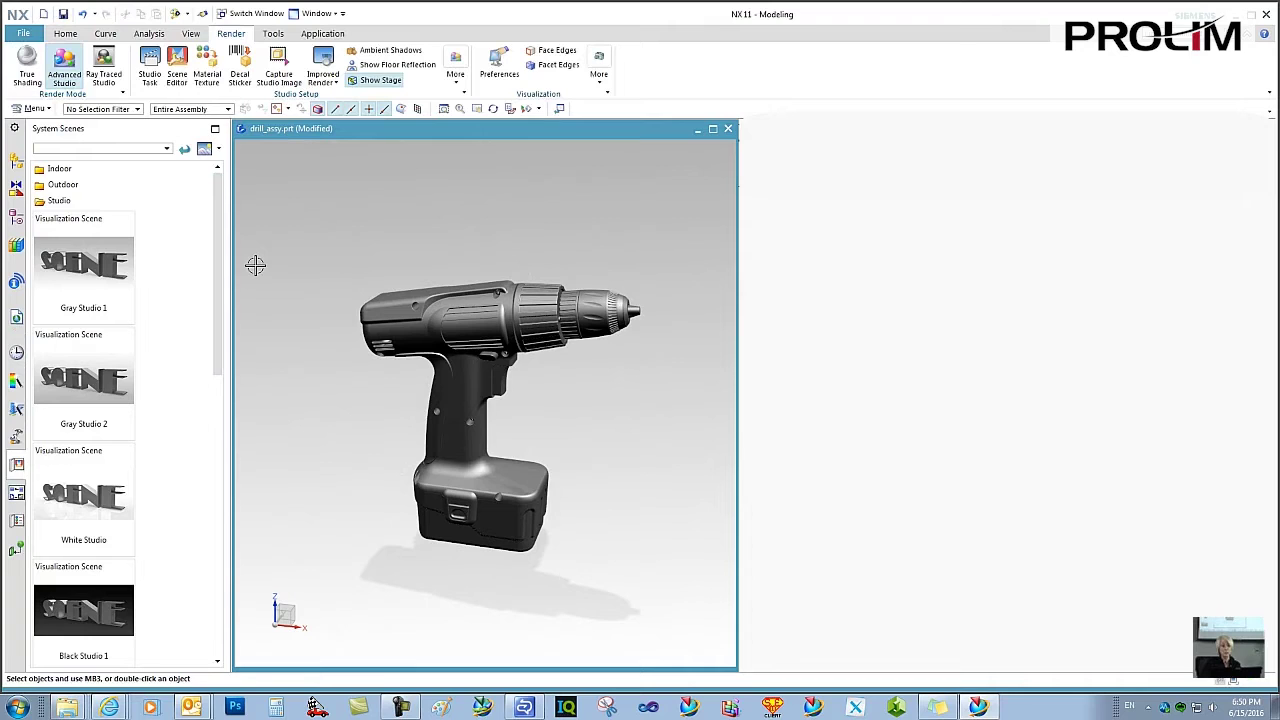
pyautogui.click(148, 68)
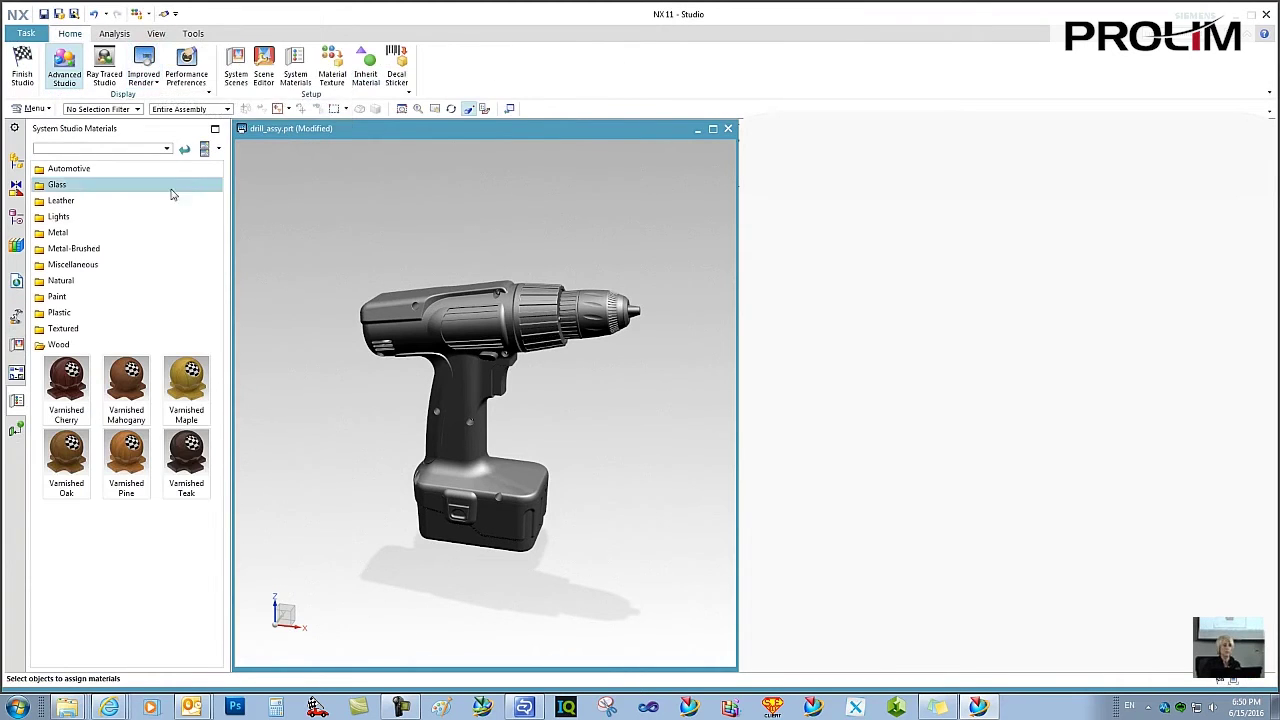
# Step: Apply Glossy Plastic Red to the drill housing, turning the drill to reach its other side
pyautogui.click(84, 313)
pyautogui.moveTo(63, 497); pyautogui.dragTo(480, 434)
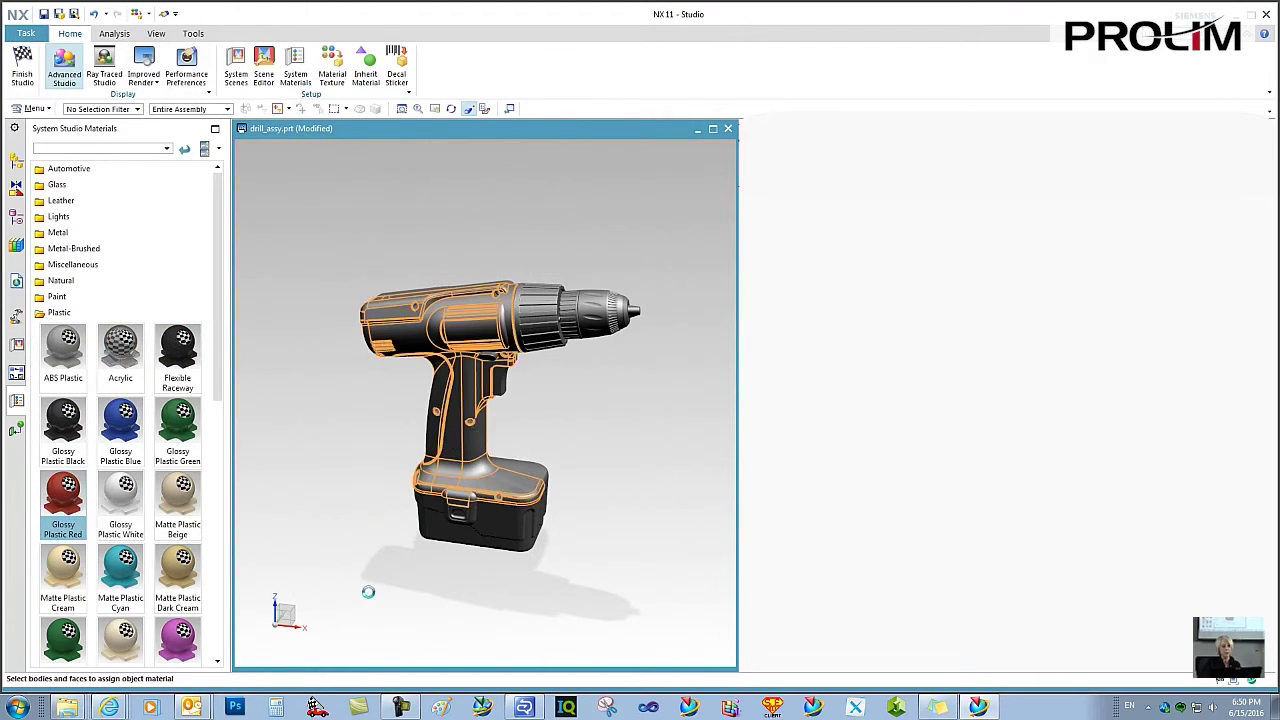
pyautogui.click(275, 604)
pyautogui.moveTo(446, 619); pyautogui.dragTo(335, 608, button='middle')
pyautogui.moveTo(63, 495); pyautogui.dragTo(540, 495)
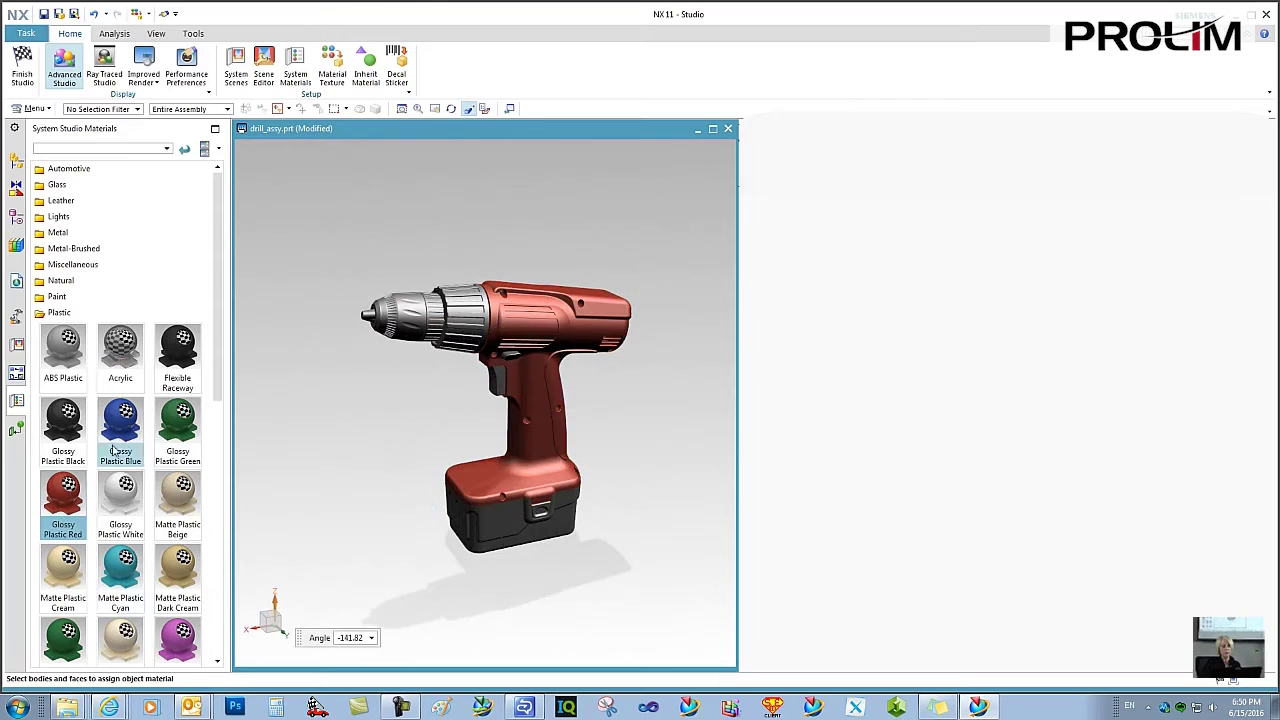
# Step: Apply Glossy Plastic Black to the chuck ring and Metal Aluminum to the chuck
pyautogui.moveTo(63, 425); pyautogui.dragTo(458, 331)
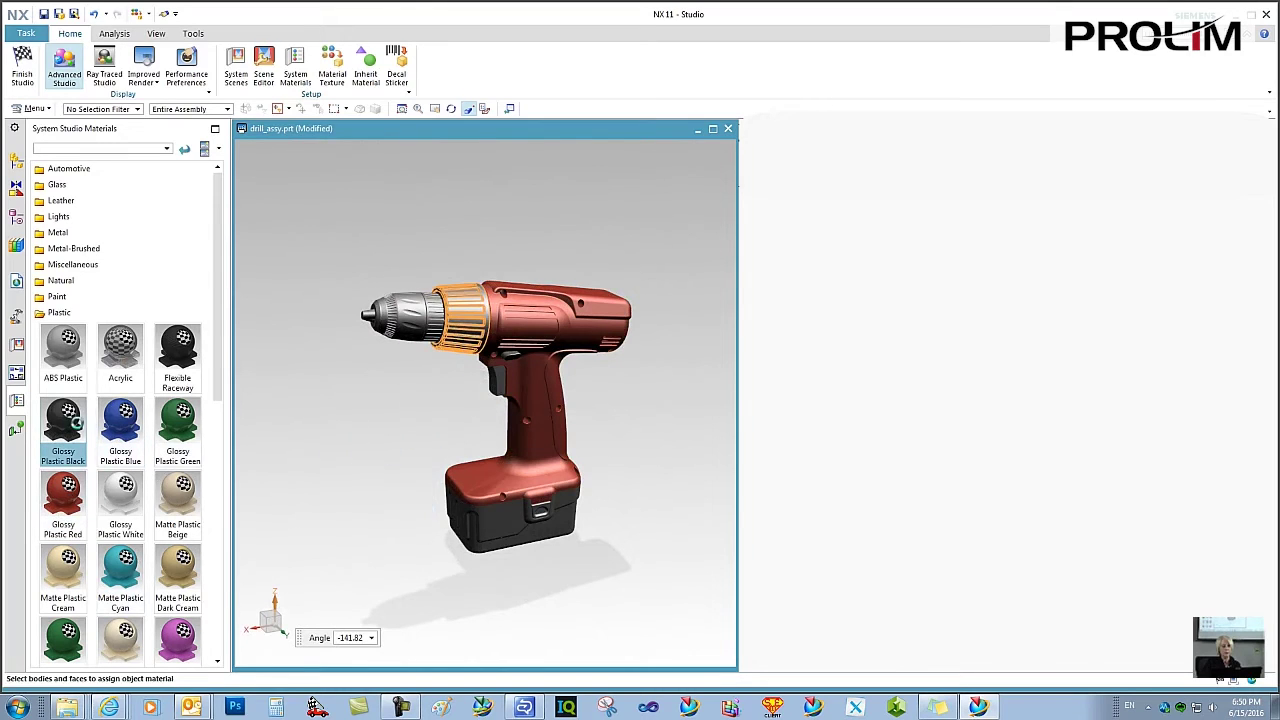
pyautogui.moveTo(63, 425); pyautogui.dragTo(444, 352)
pyautogui.click(114, 237)
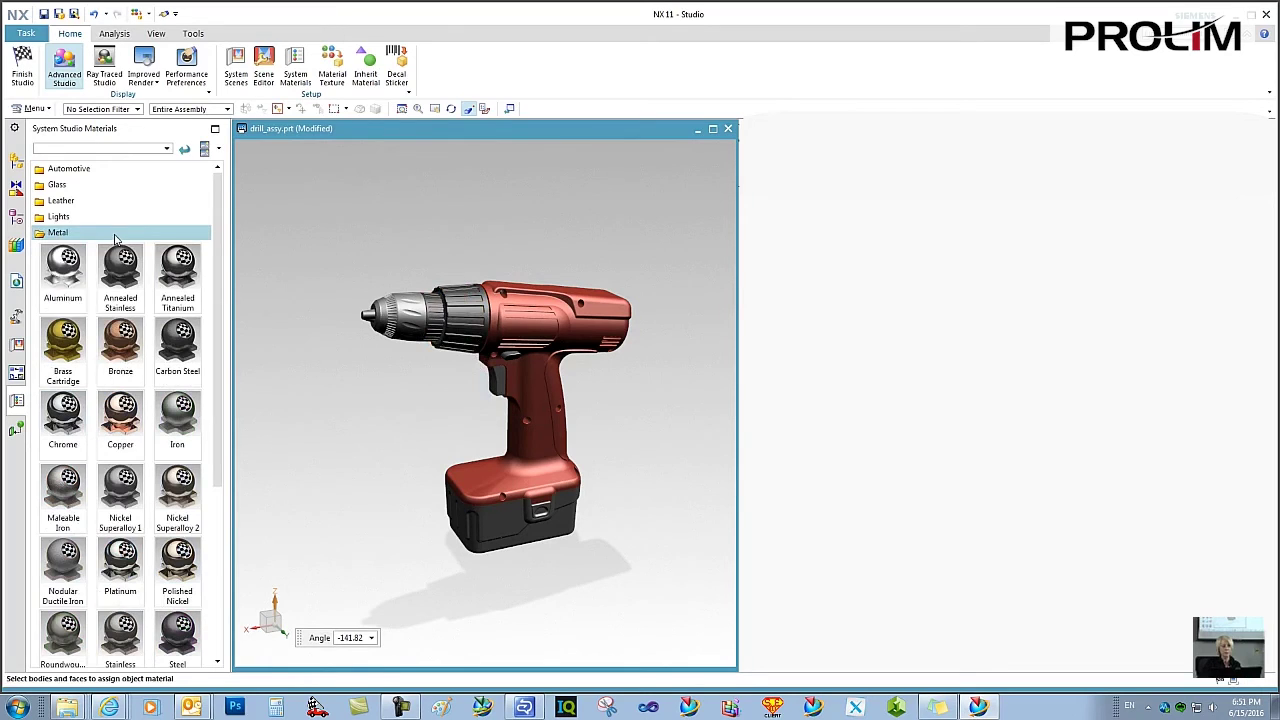
pyautogui.moveTo(63, 268); pyautogui.dragTo(403, 323)
pyautogui.moveTo(417, 634); pyautogui.dragTo(563, 623)
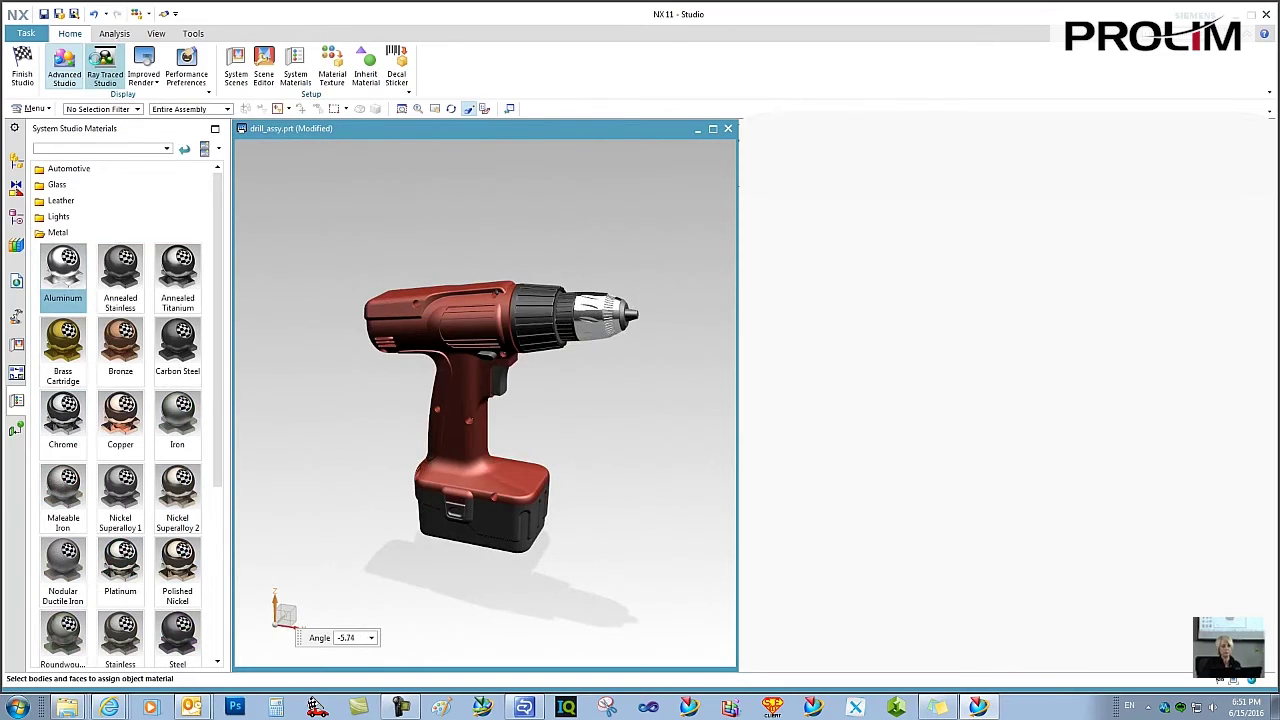
# Step: Run a Photoreal ray-traced render of the drill, then finish Studio back to Modeling
pyautogui.click(105, 70)
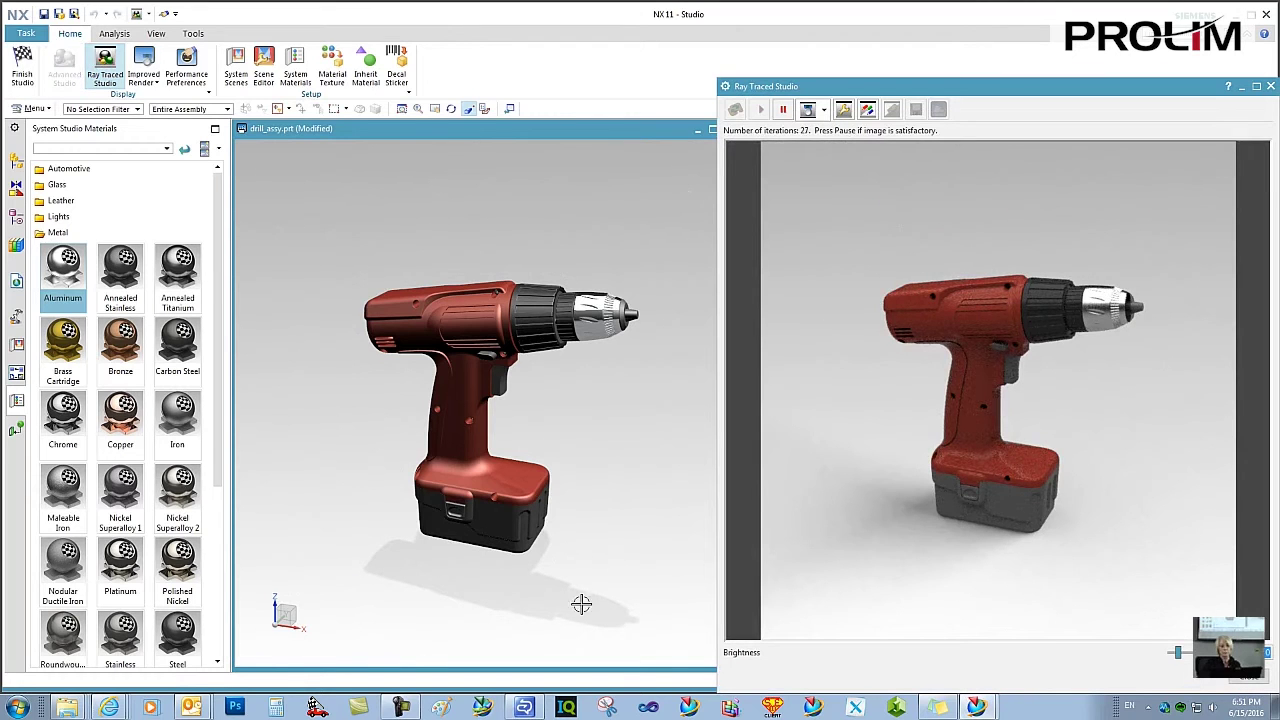
pyautogui.moveTo(279, 605)
pyautogui.mouseDown(button='middle')
pyautogui.moveTo(486, 634)
pyautogui.moveTo(557, 623)
pyautogui.moveTo(628, 585)
pyautogui.moveTo(618, 610)
pyautogui.mouseUp(button='middle')
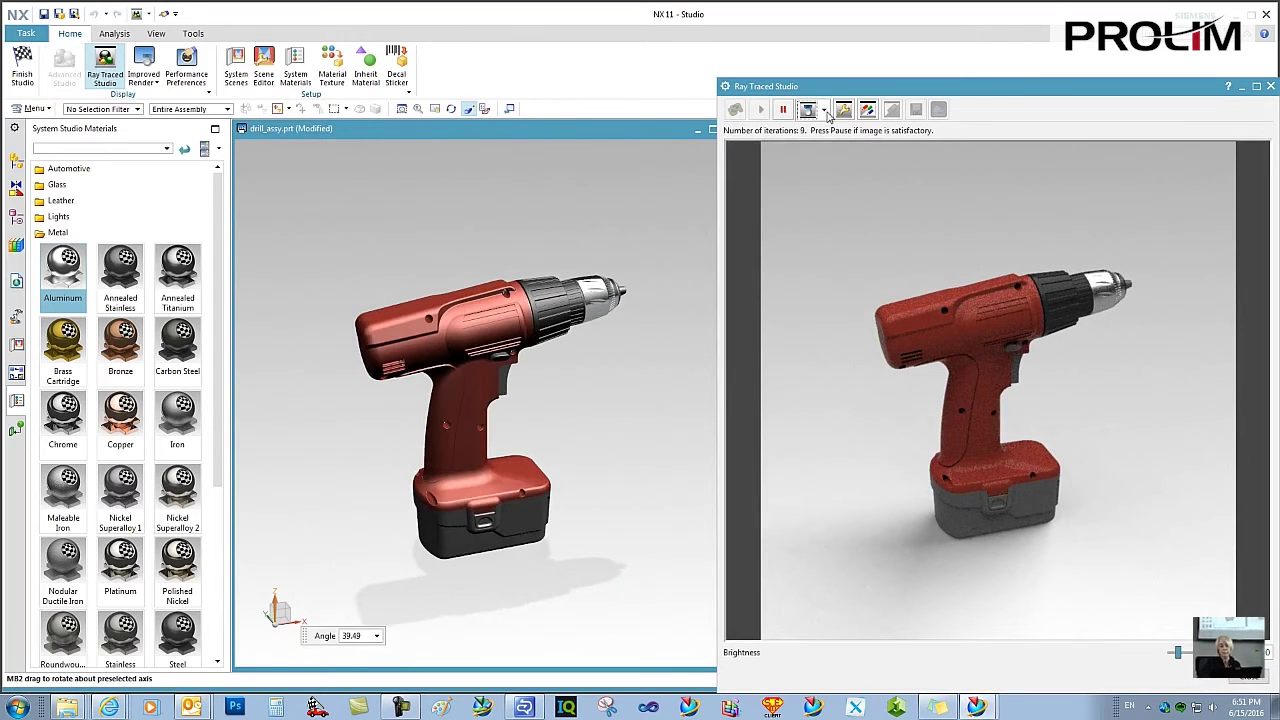
pyautogui.click(812, 132)
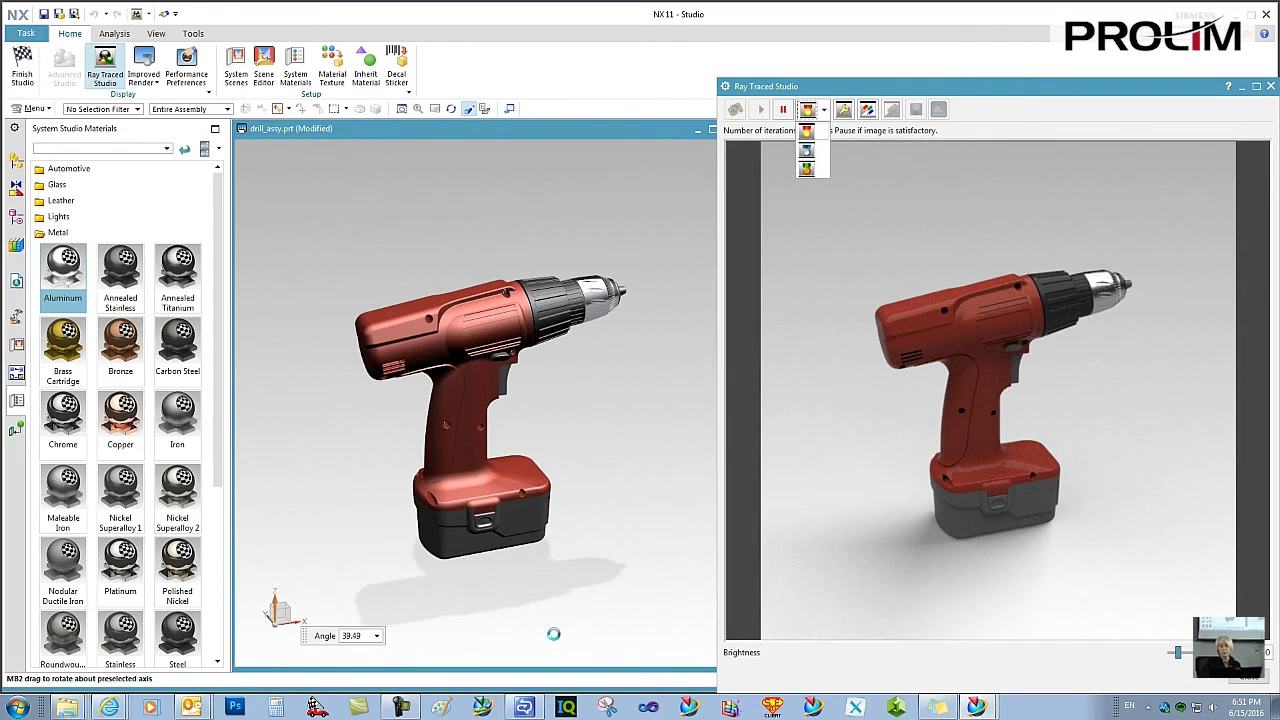
pyautogui.moveTo(553, 634)
pyautogui.mouseDown(button='middle')
pyautogui.moveTo(571, 634)
pyautogui.moveTo(505, 627)
pyautogui.mouseUp(button='middle')
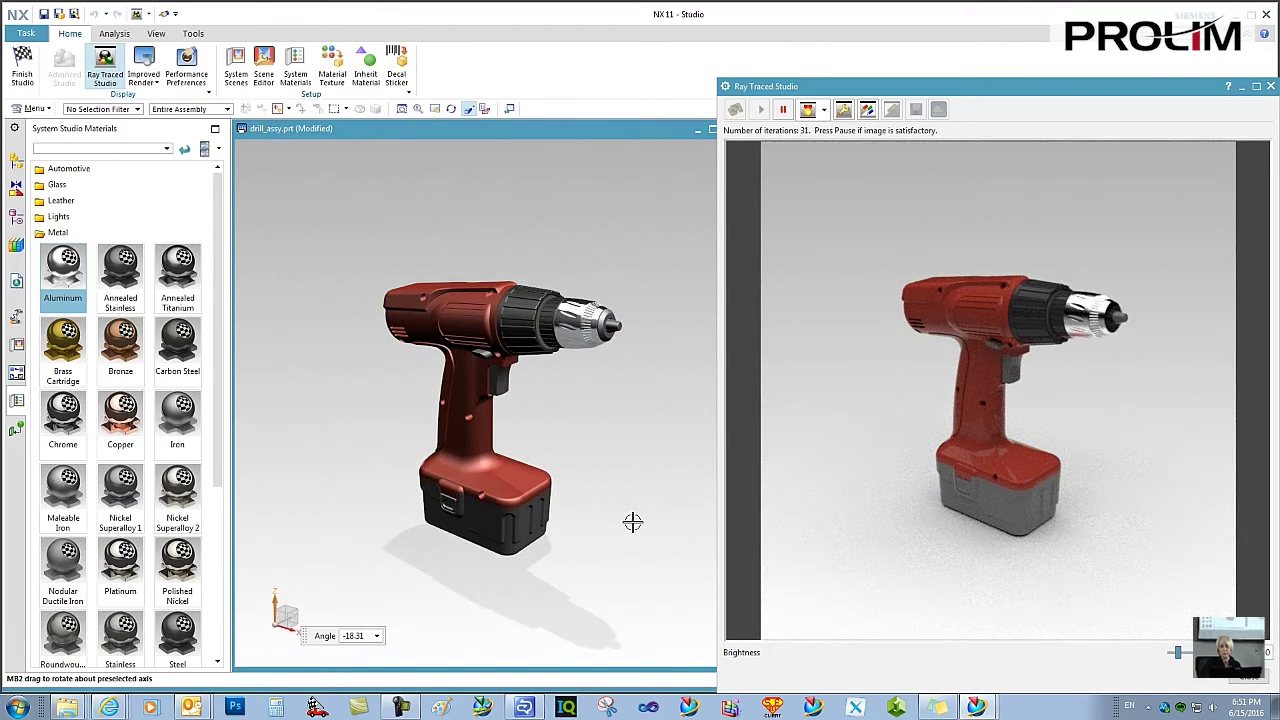
pyautogui.click(1271, 88)
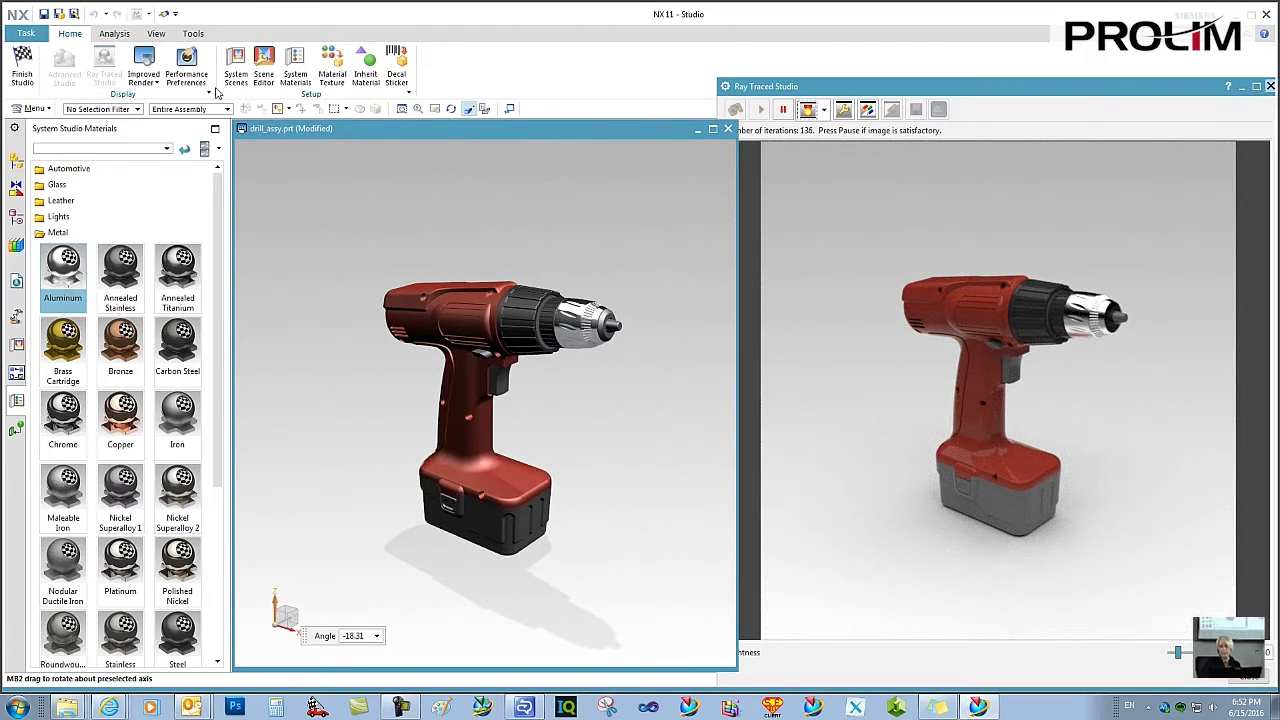
pyautogui.click(23, 66)
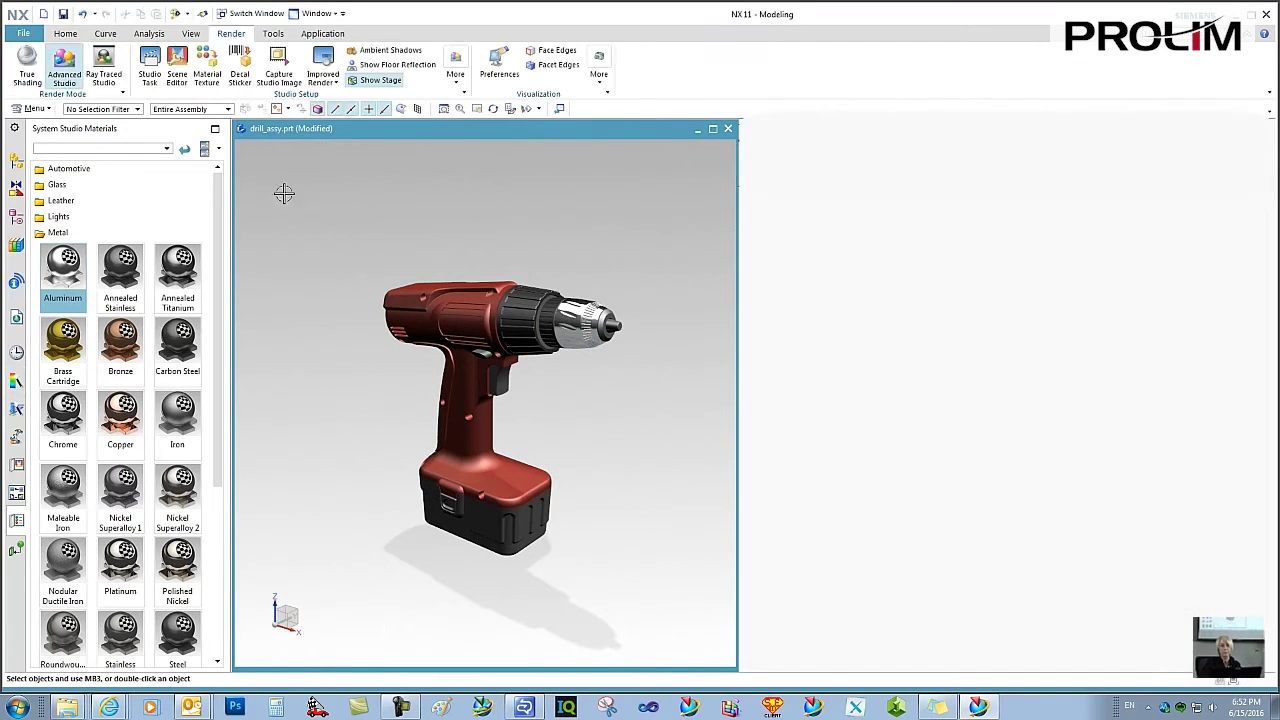
# Step: Switch to drill_assy_NX11_IP27_ForIrayPlusDemo, enter Studio and launch Ray Traced Studio
pyautogui.click(345, 205)
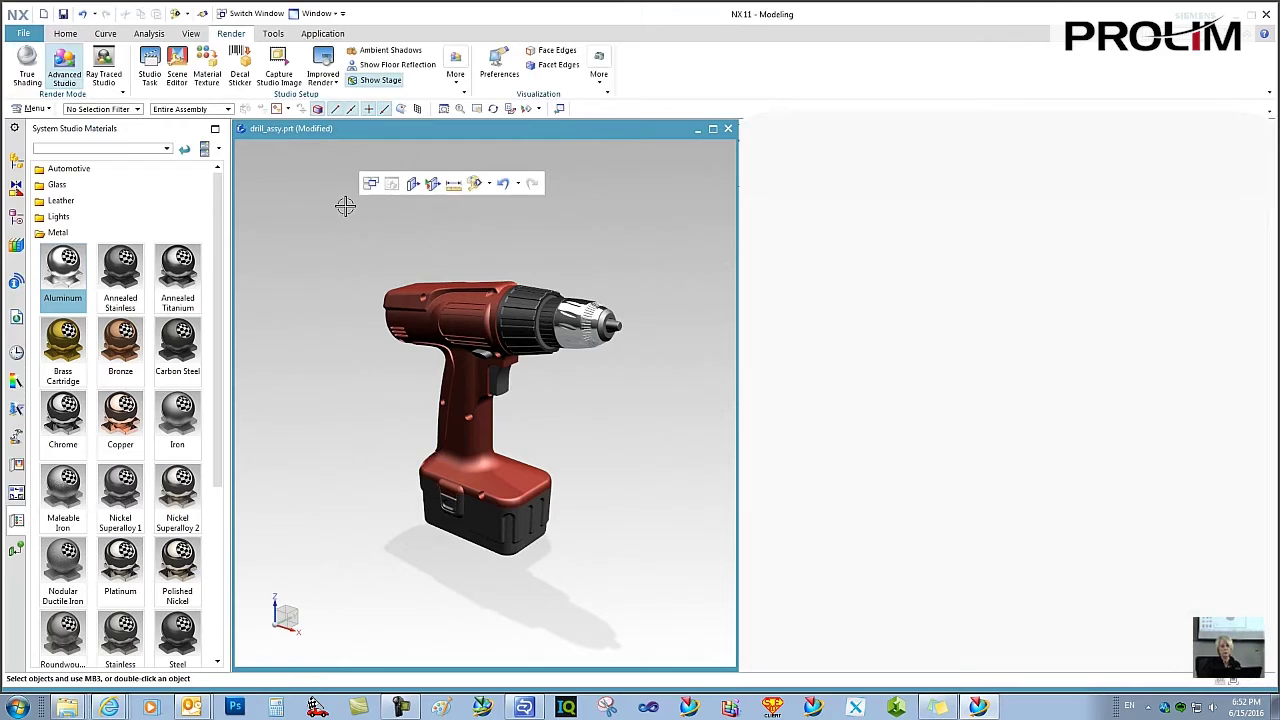
pyautogui.click(368, 184)
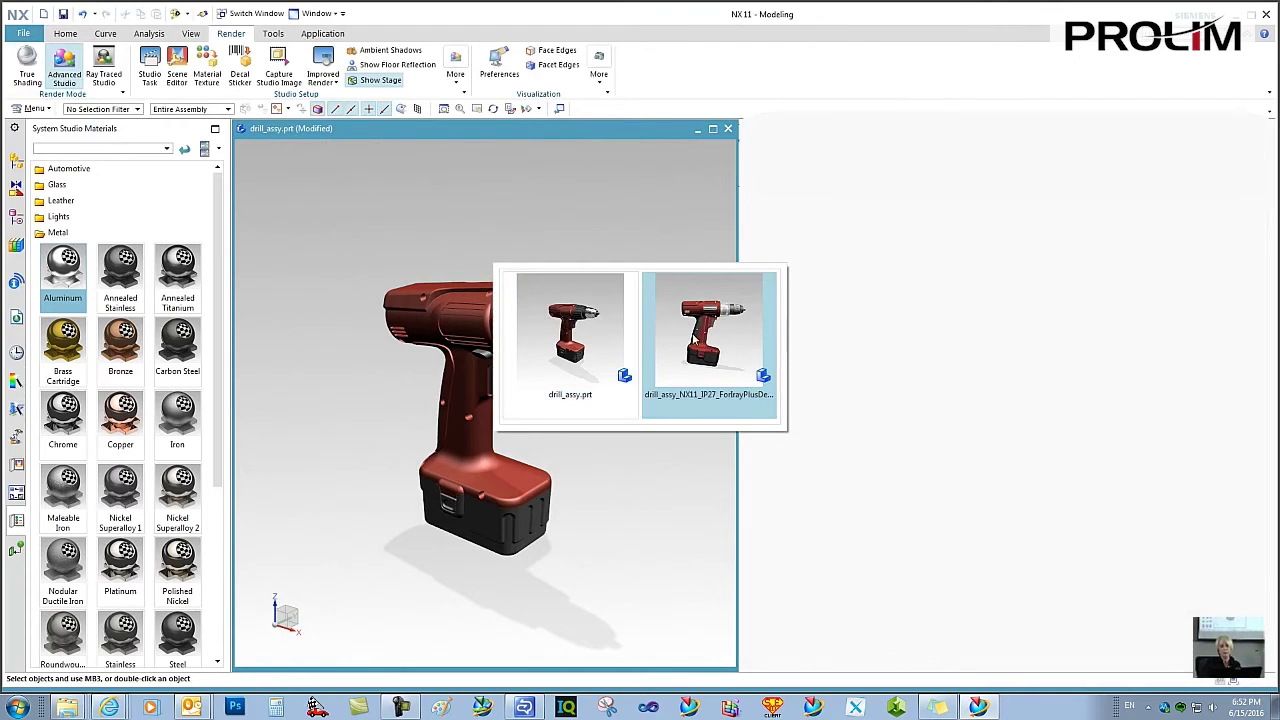
pyautogui.click(693, 340)
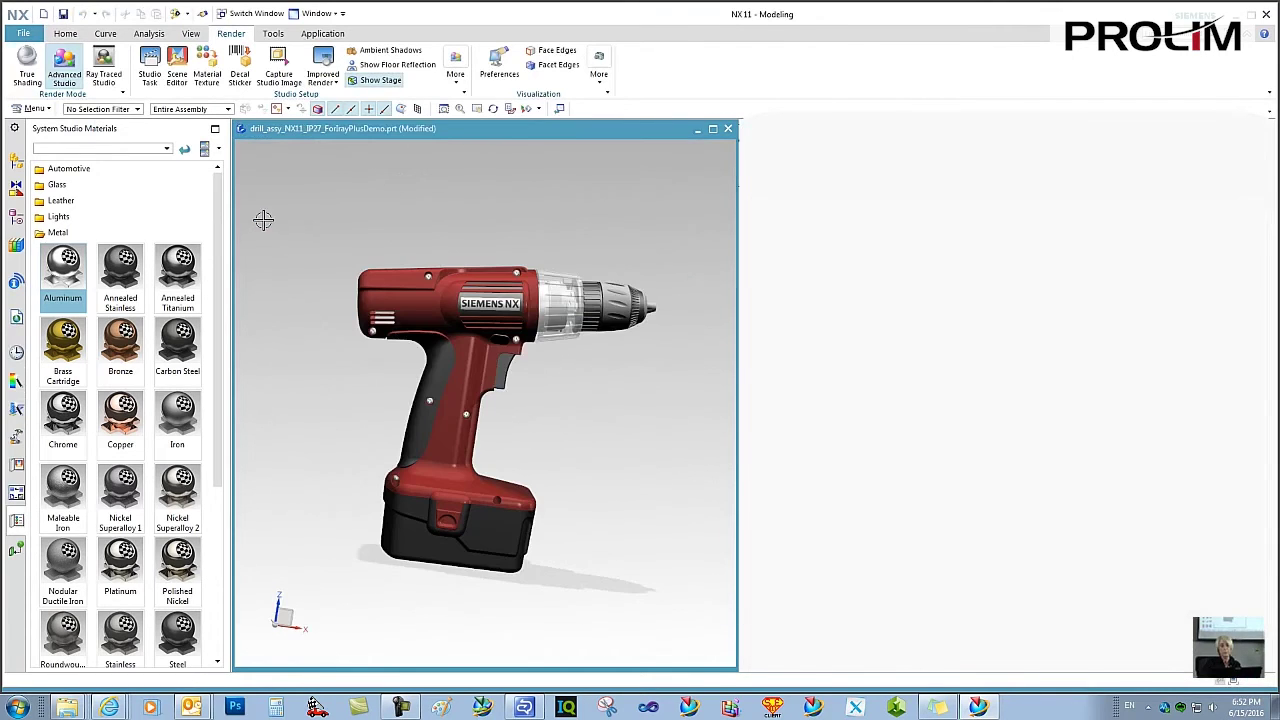
pyautogui.click(149, 68)
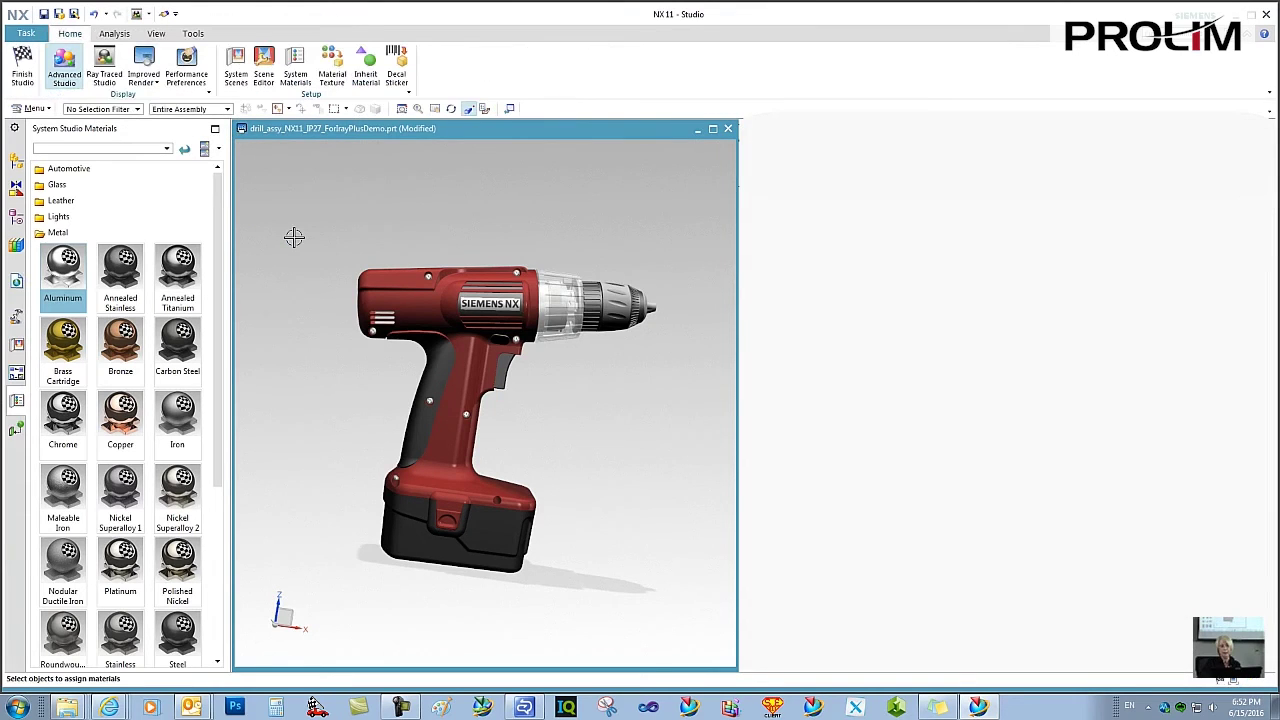
pyautogui.click(104, 65)
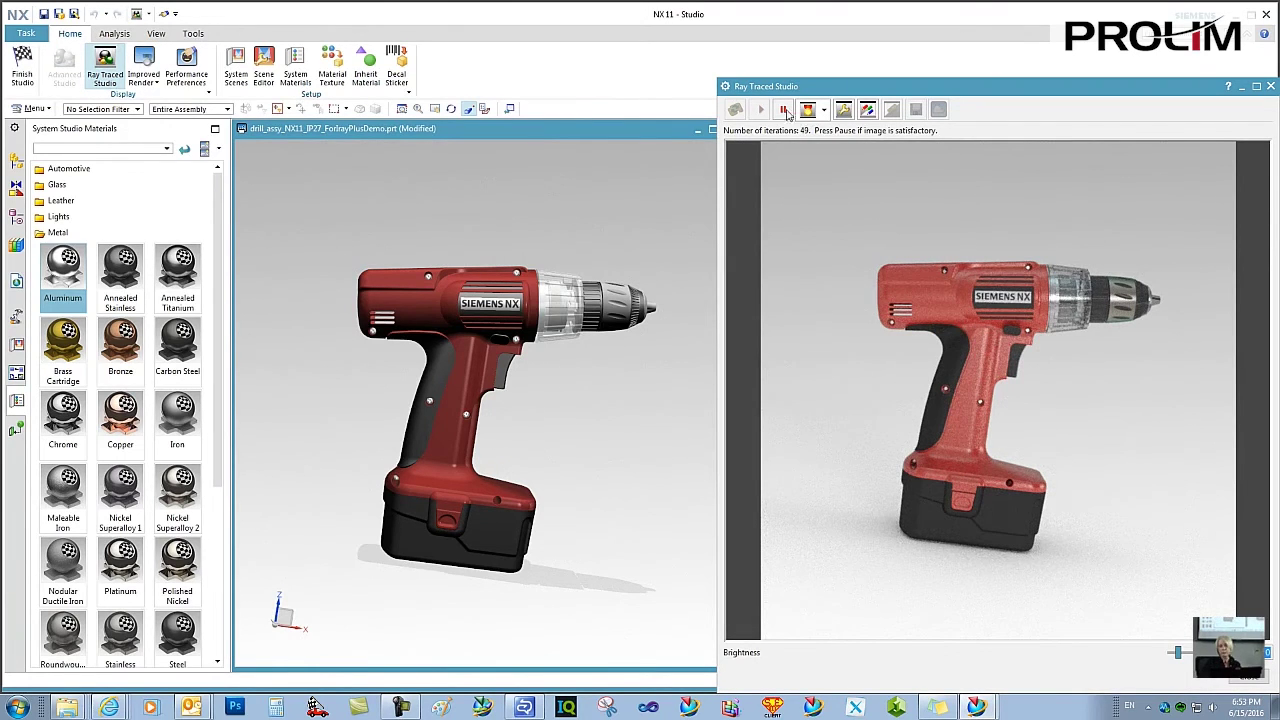
# Step: Rotate and zoom in for a close-up of the drill body and chuck
pyautogui.click(824, 110)
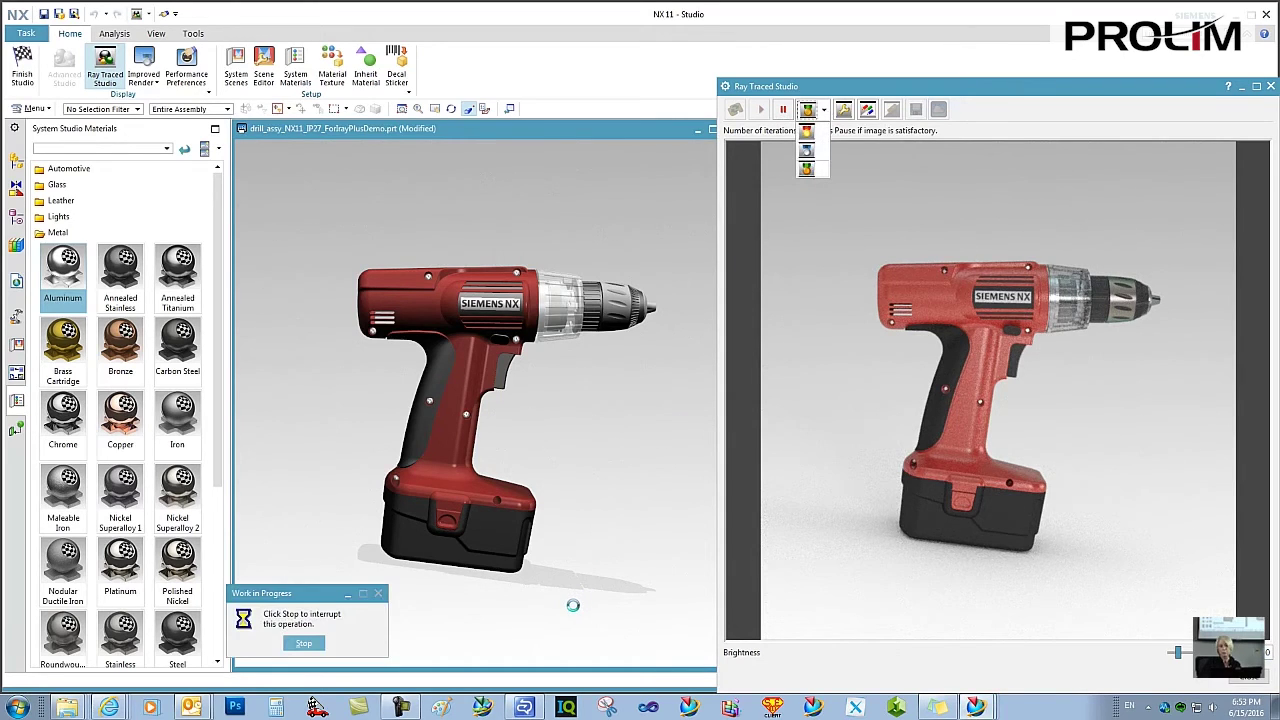
pyautogui.moveTo(573, 605)
pyautogui.mouseDown(button='middle')
pyautogui.moveTo(511, 594)
pyautogui.moveTo(548, 599)
pyautogui.mouseUp(button='middle')
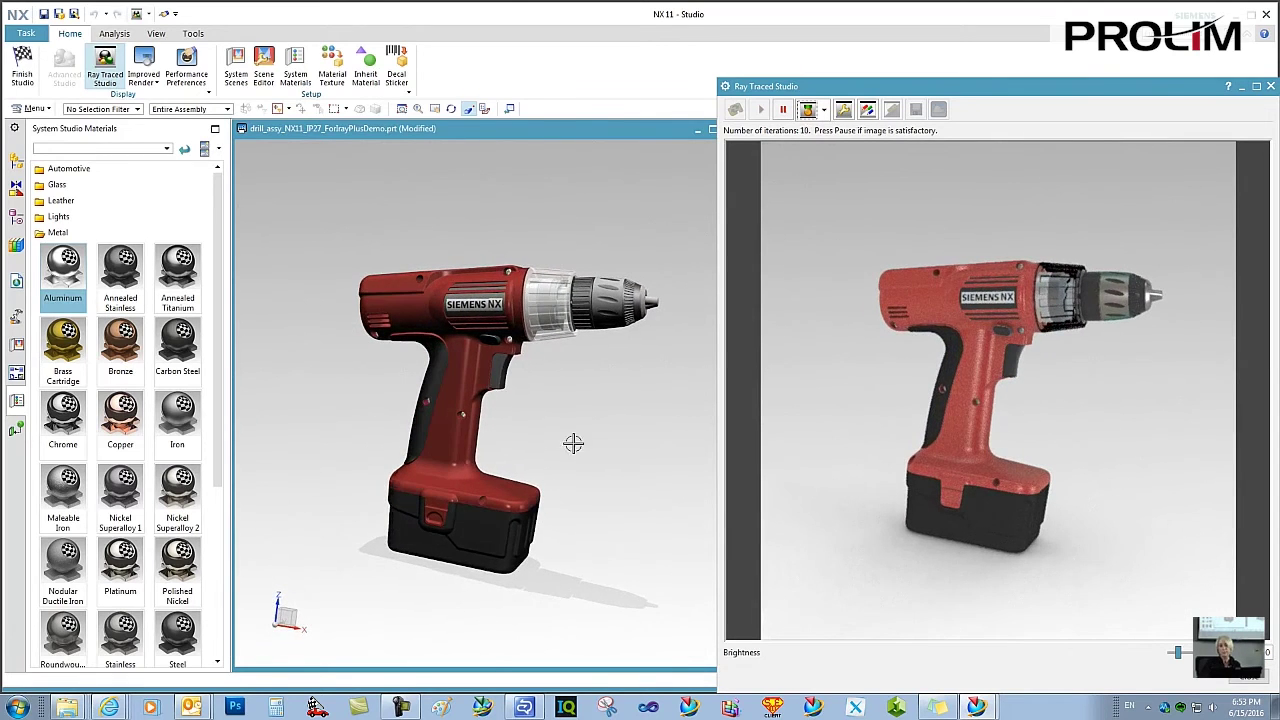
pyautogui.scroll(4, 603, 410)
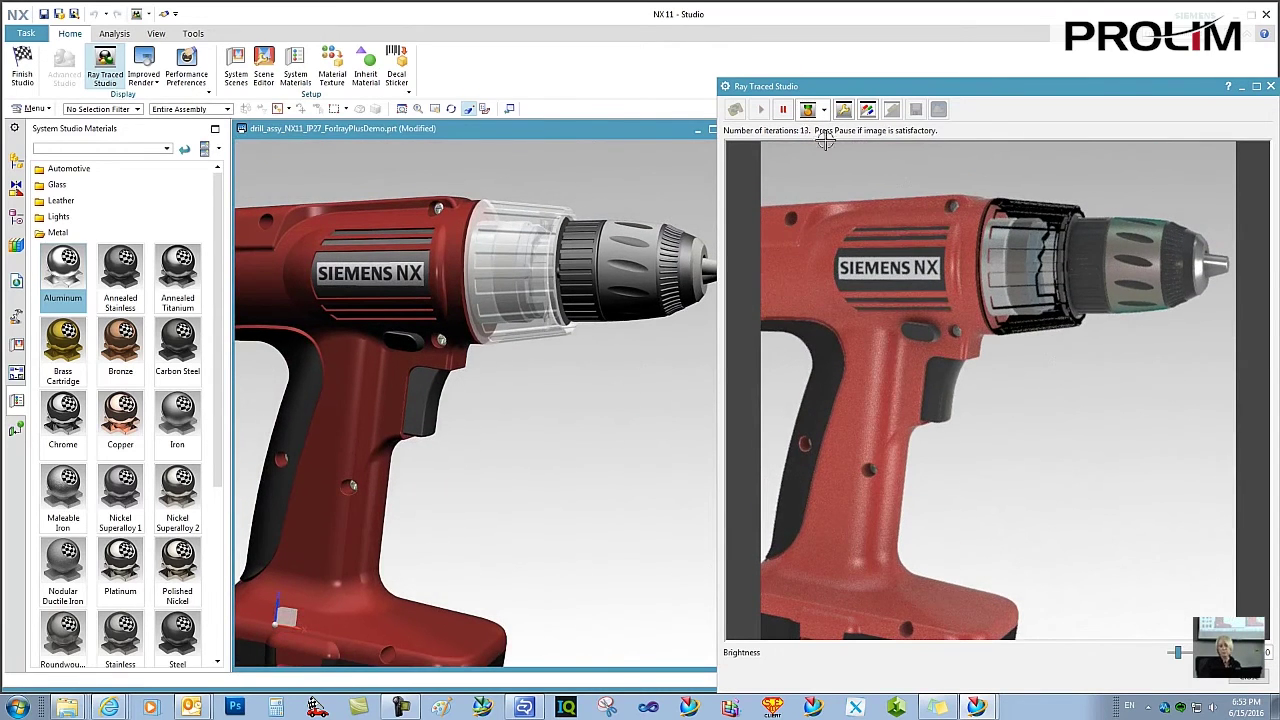
# Step: Compare two ray-trace display modes, then bring up the Ray Traced Studio Editor
pyautogui.click(824, 111)
pyautogui.click(808, 150)
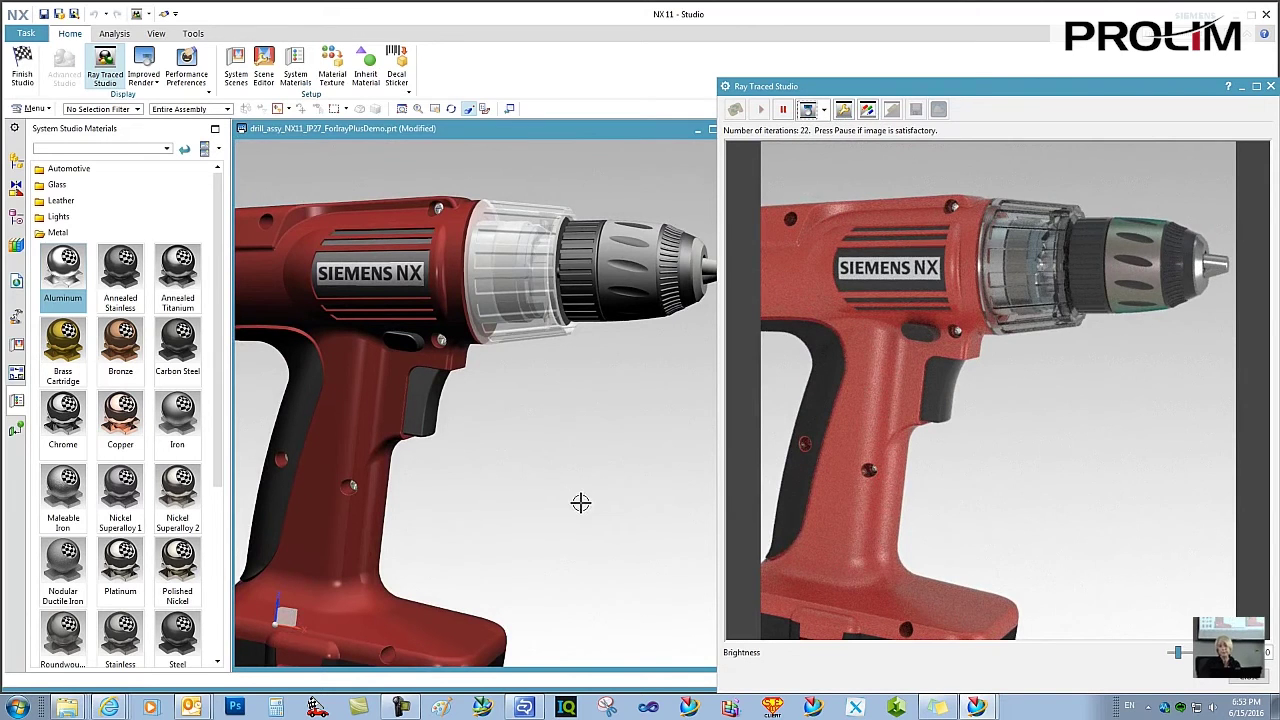
pyautogui.moveTo(580, 503); pyautogui.dragTo(600, 503, button='middle')
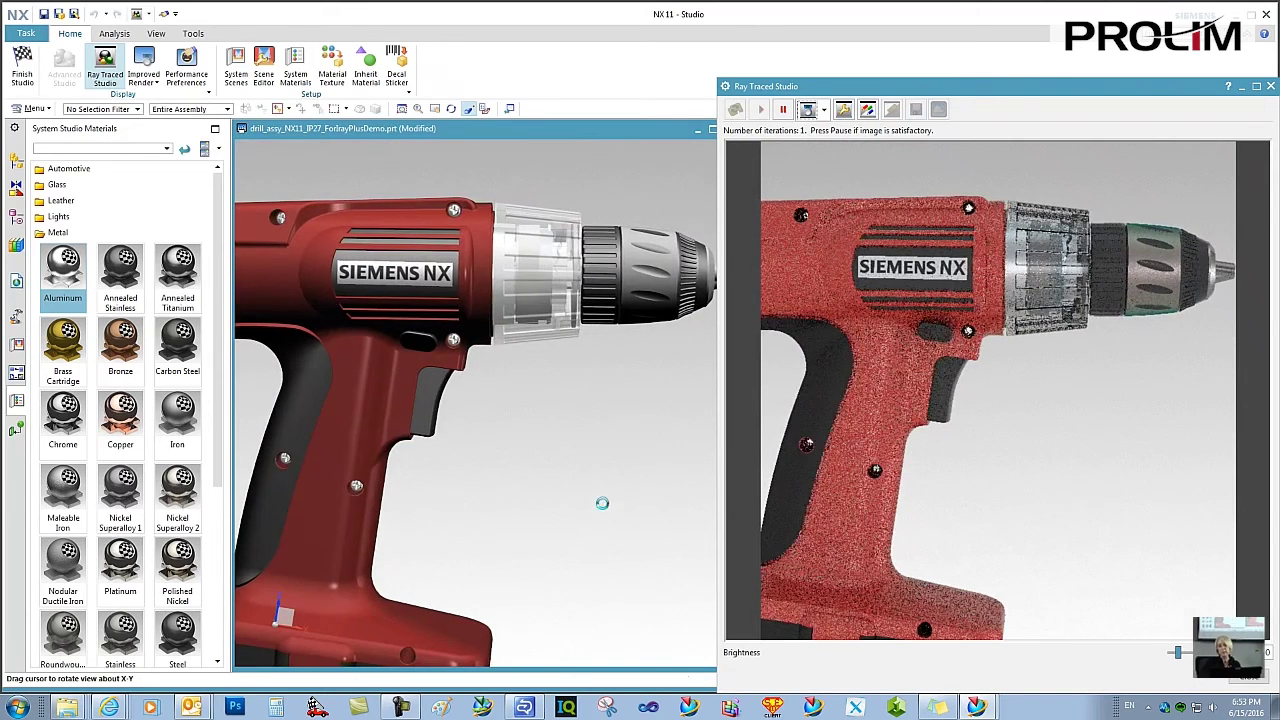
pyautogui.click(824, 111)
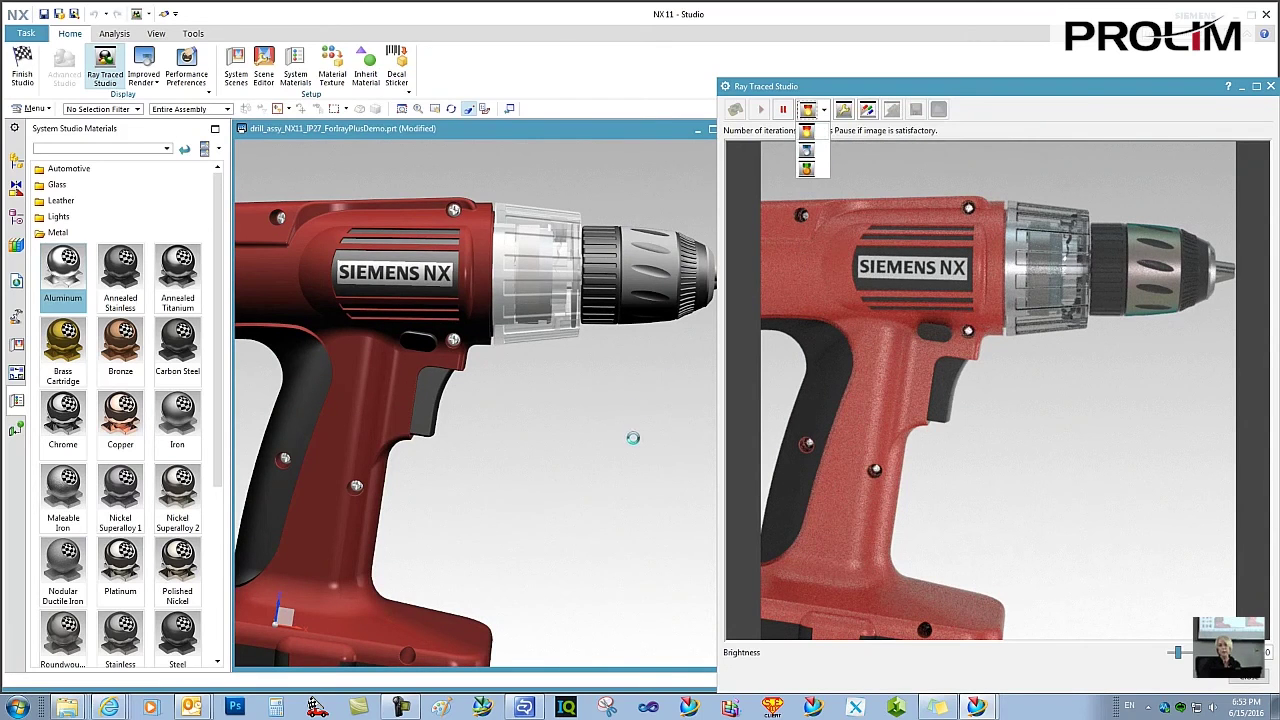
pyautogui.click(617, 508)
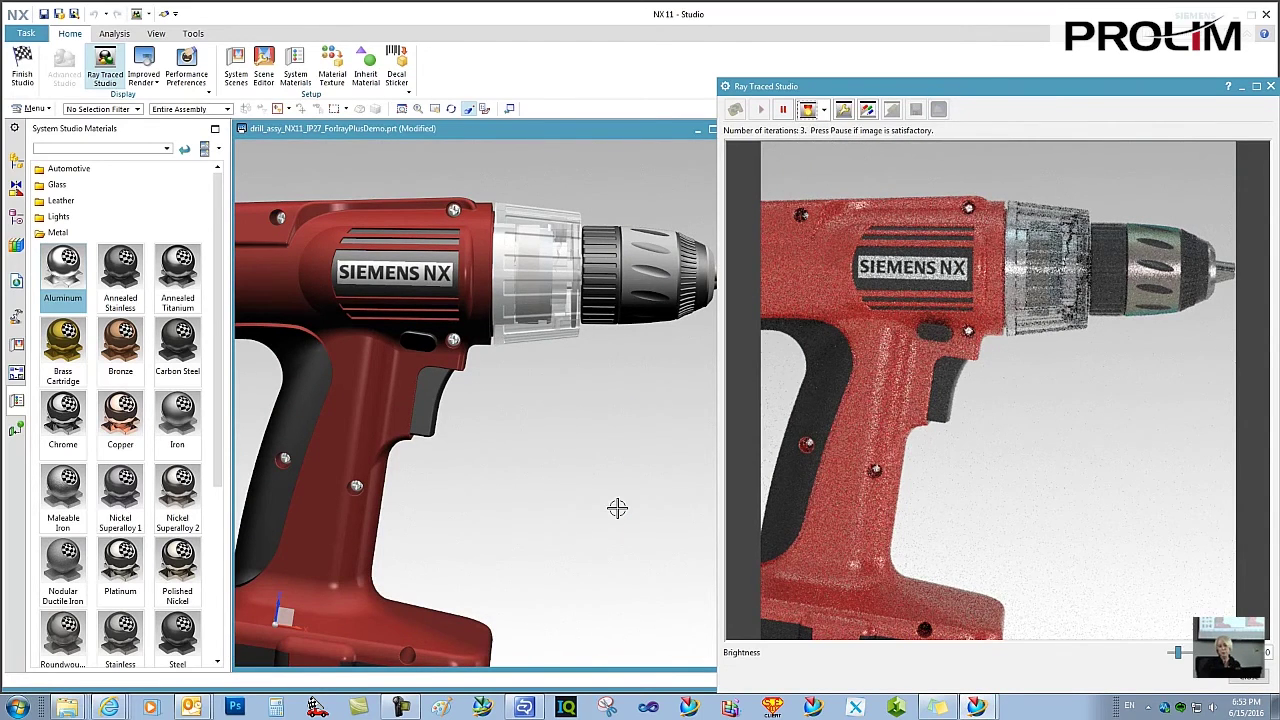
pyautogui.click(845, 112)
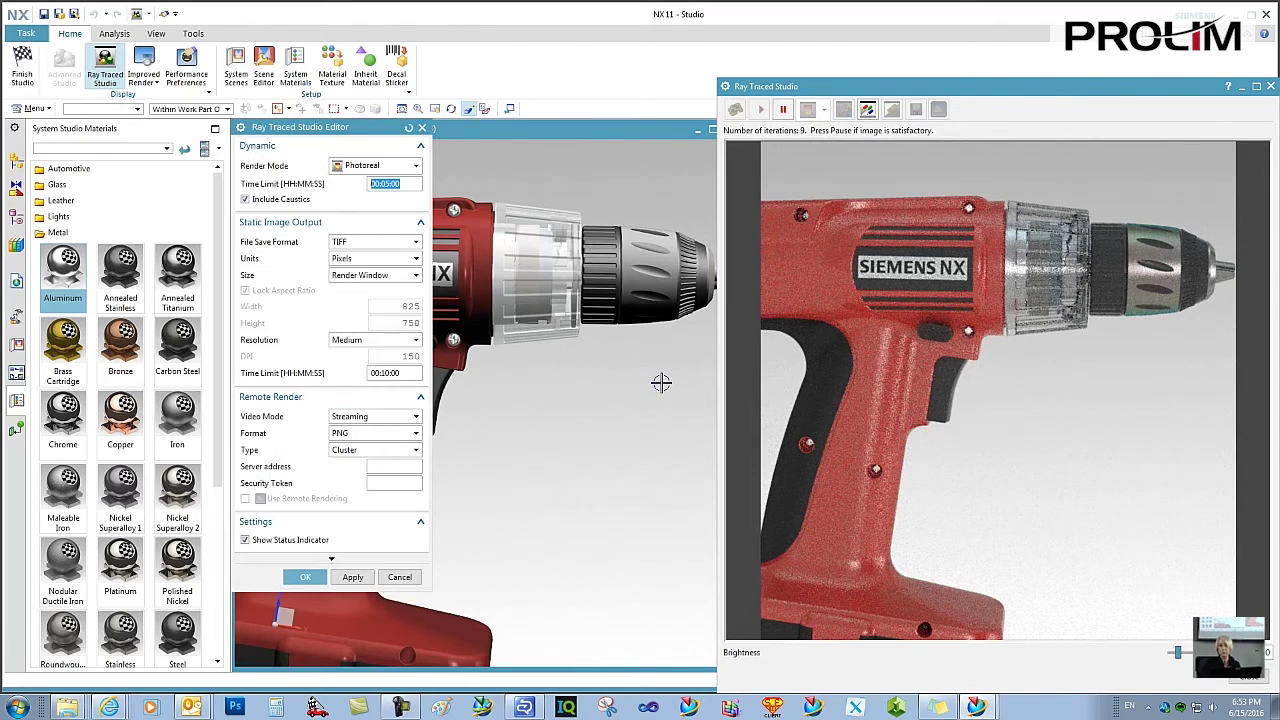
# Step: Keep TIFF save format and Render Window output size, and confirm the ray-trace settings
pyautogui.click(363, 247)
pyautogui.click(363, 255)
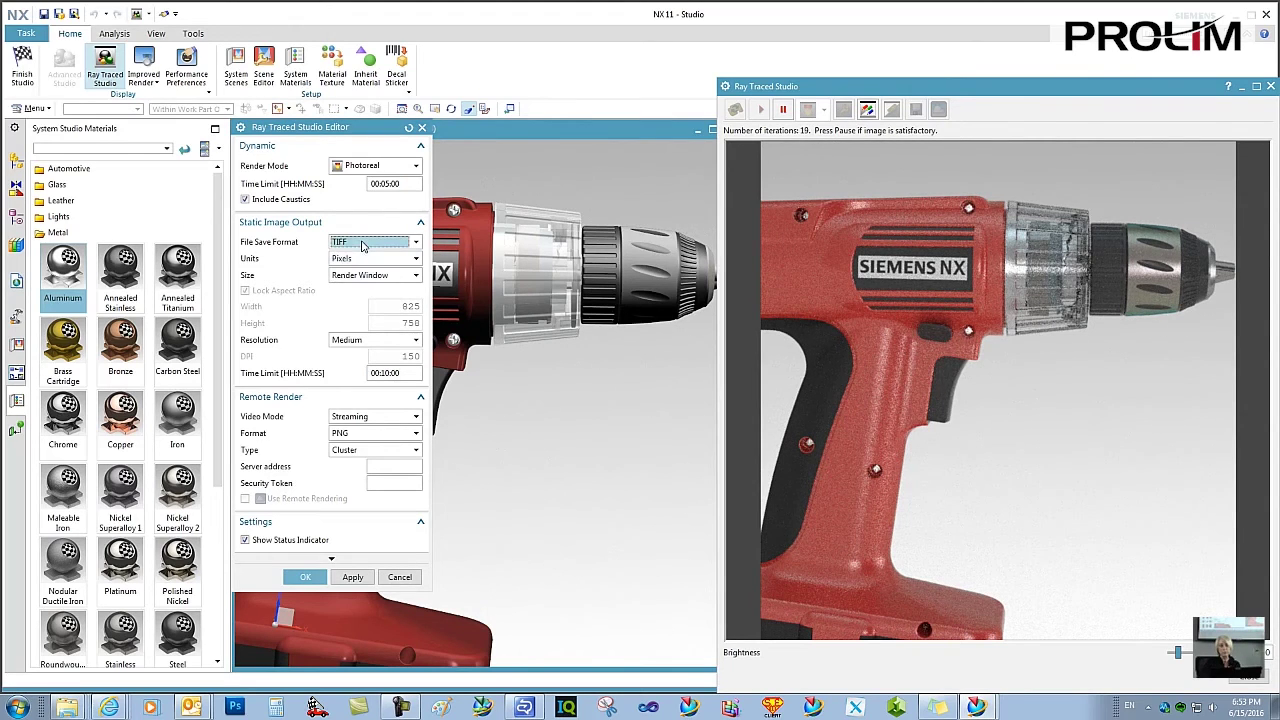
pyautogui.click(358, 276)
pyautogui.click(358, 288)
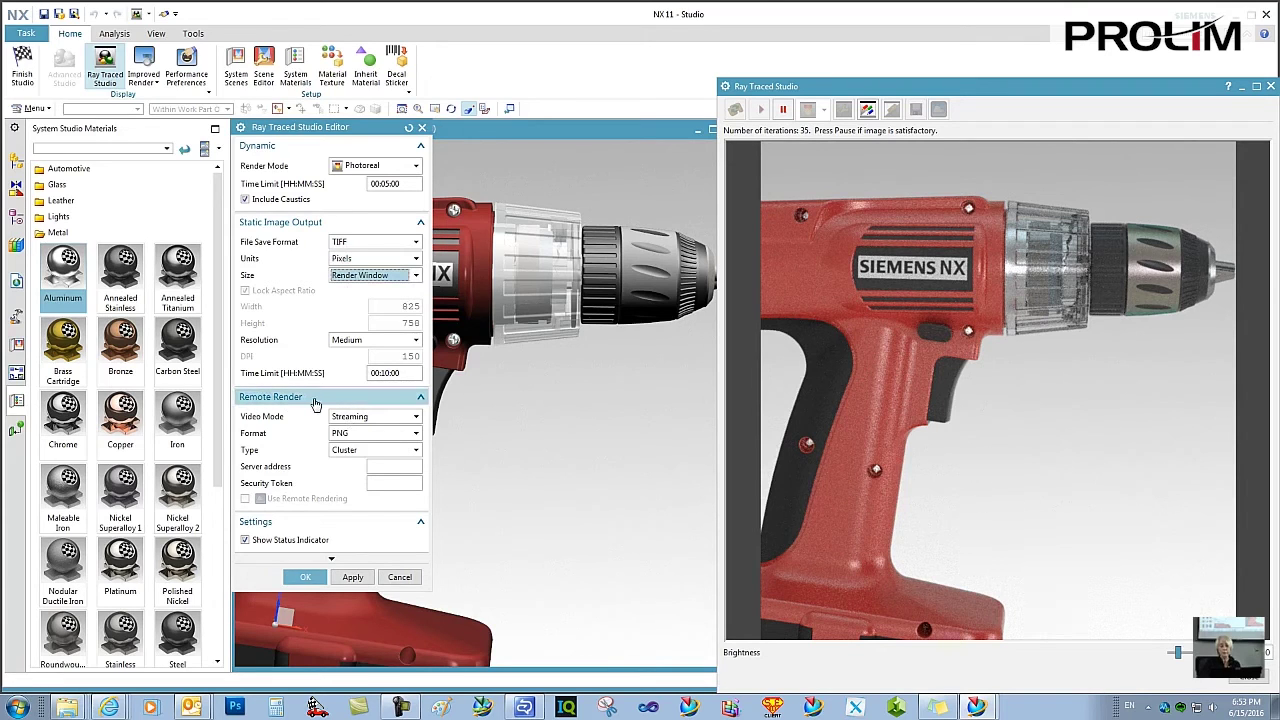
pyautogui.click(310, 576)
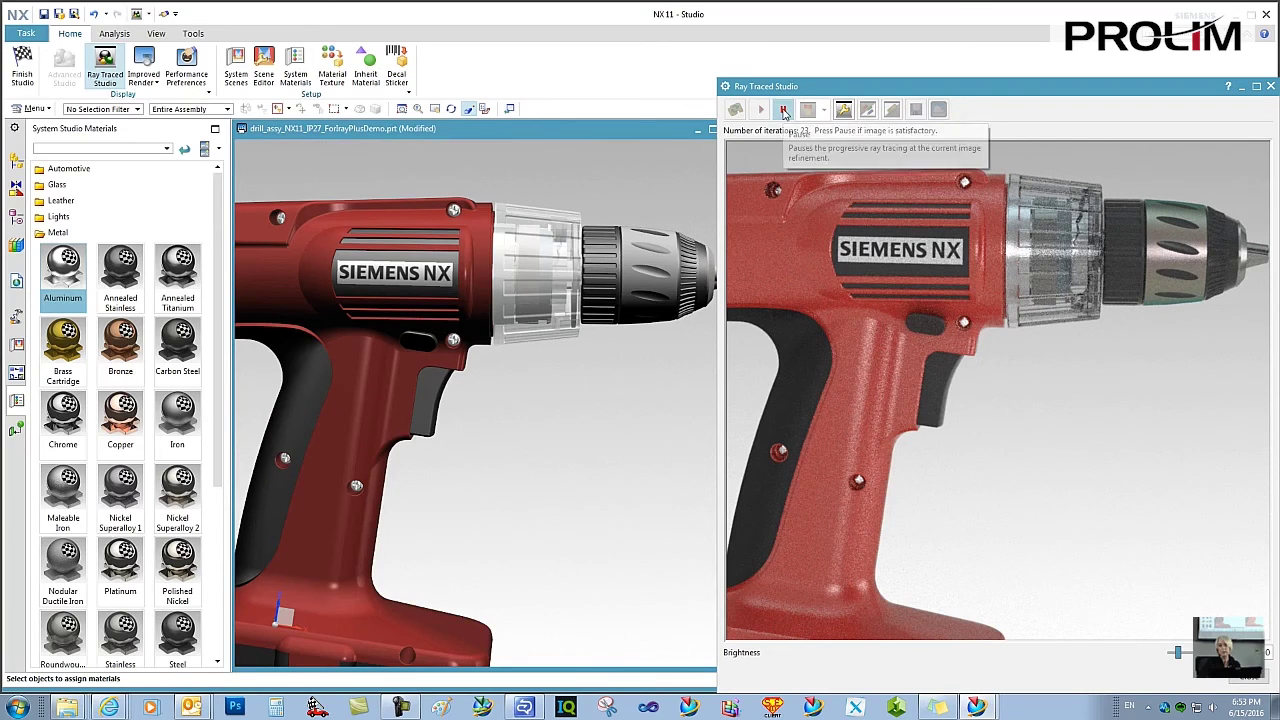
# Step: Pause the render and save the image as drill_assy_NX11_IP27_ForIrayPlusDemo.tif
pyautogui.click(784, 110)
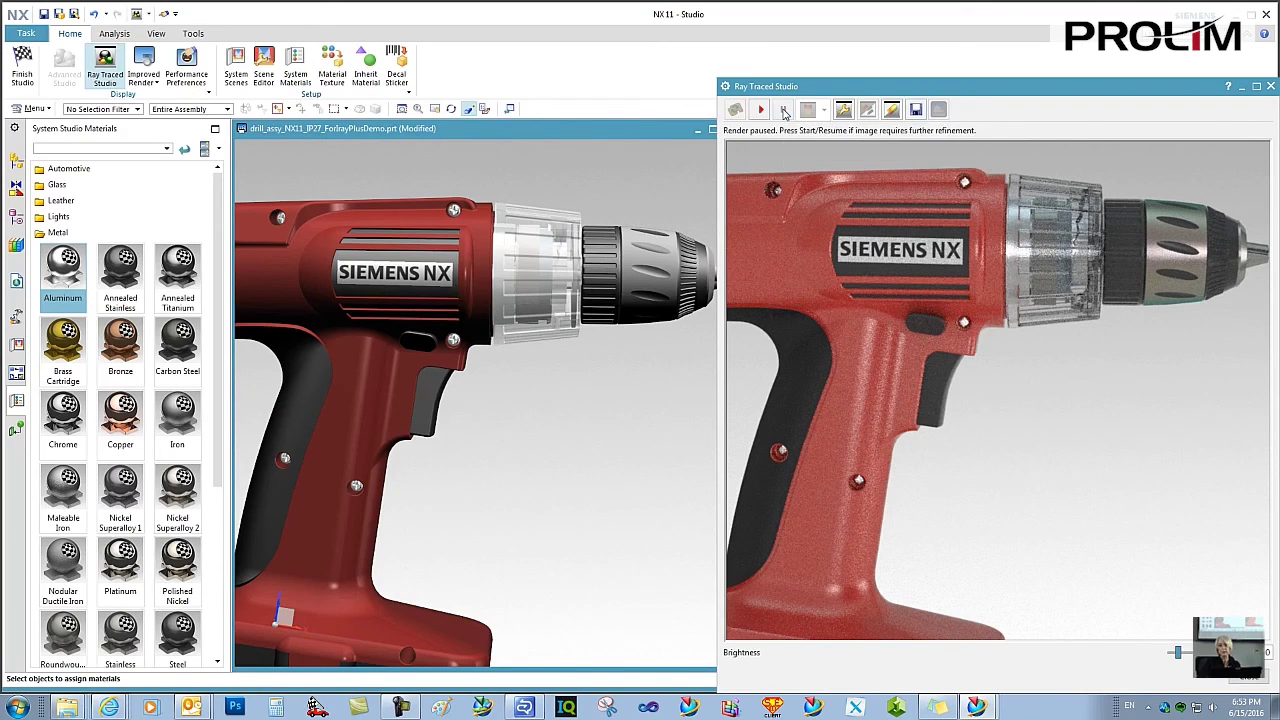
pyautogui.click(916, 110)
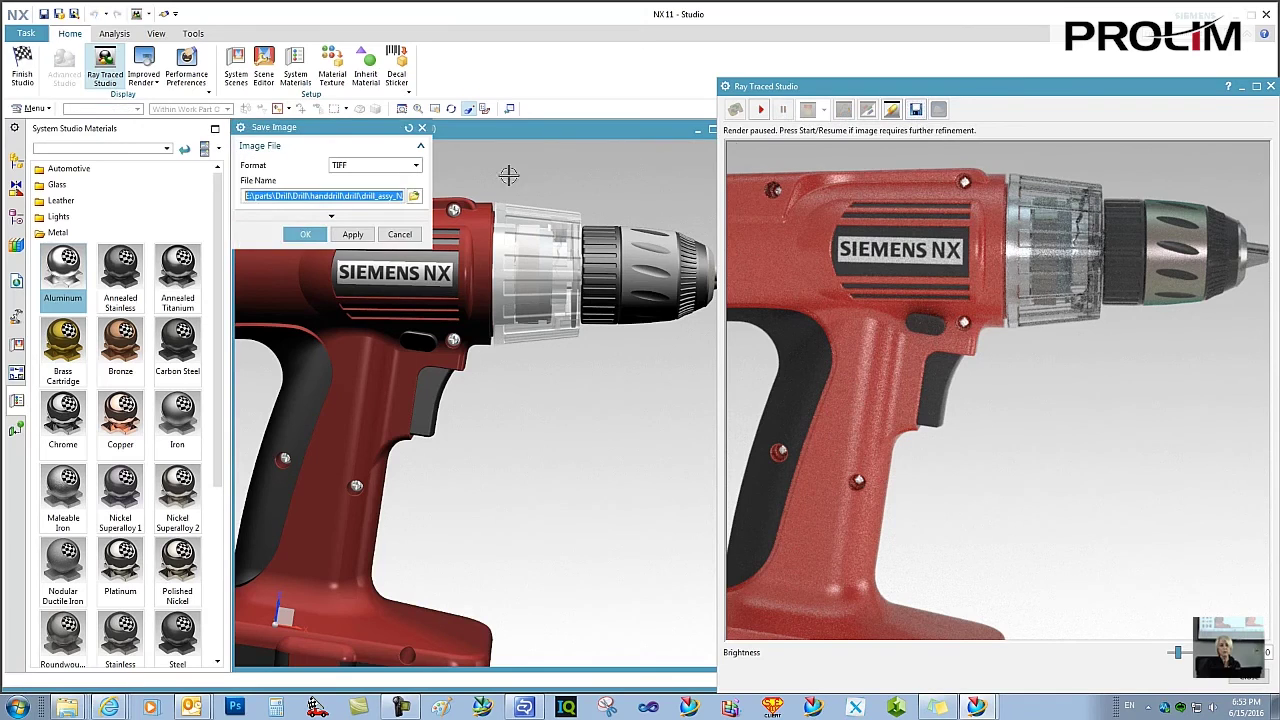
pyautogui.moveTo(300, 196); pyautogui.dragTo(388, 195)
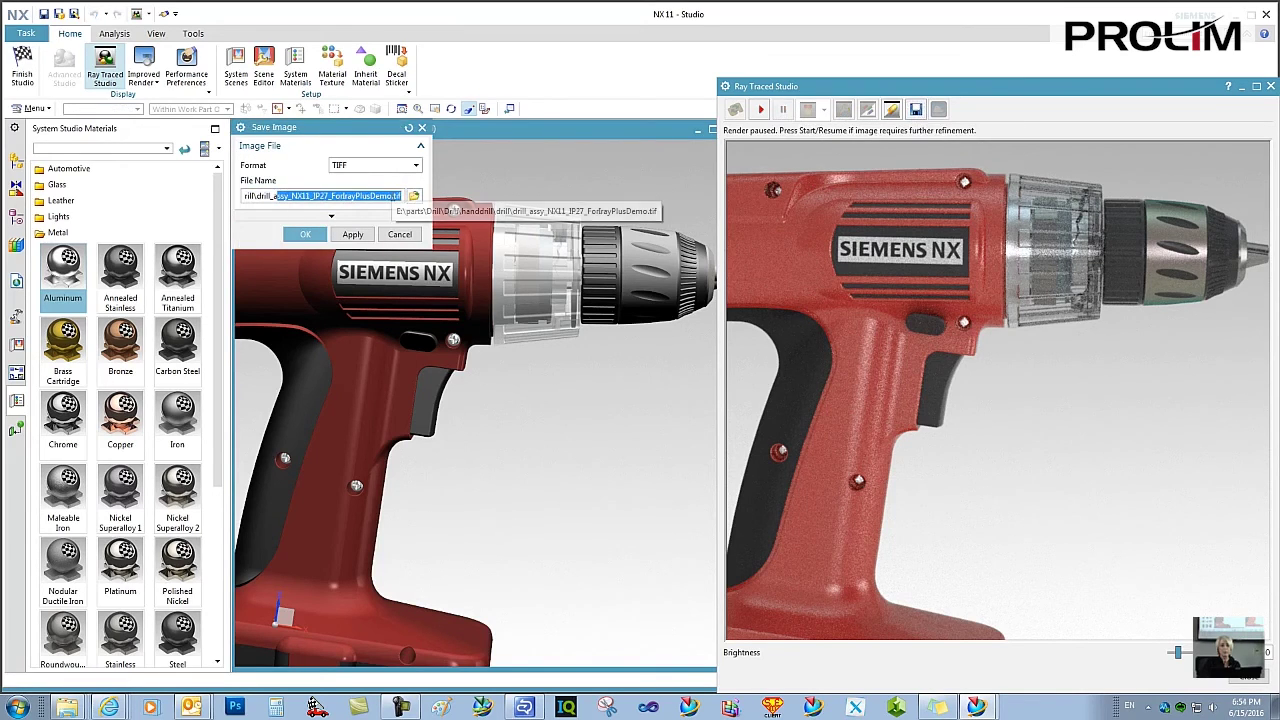
pyautogui.click(396, 196)
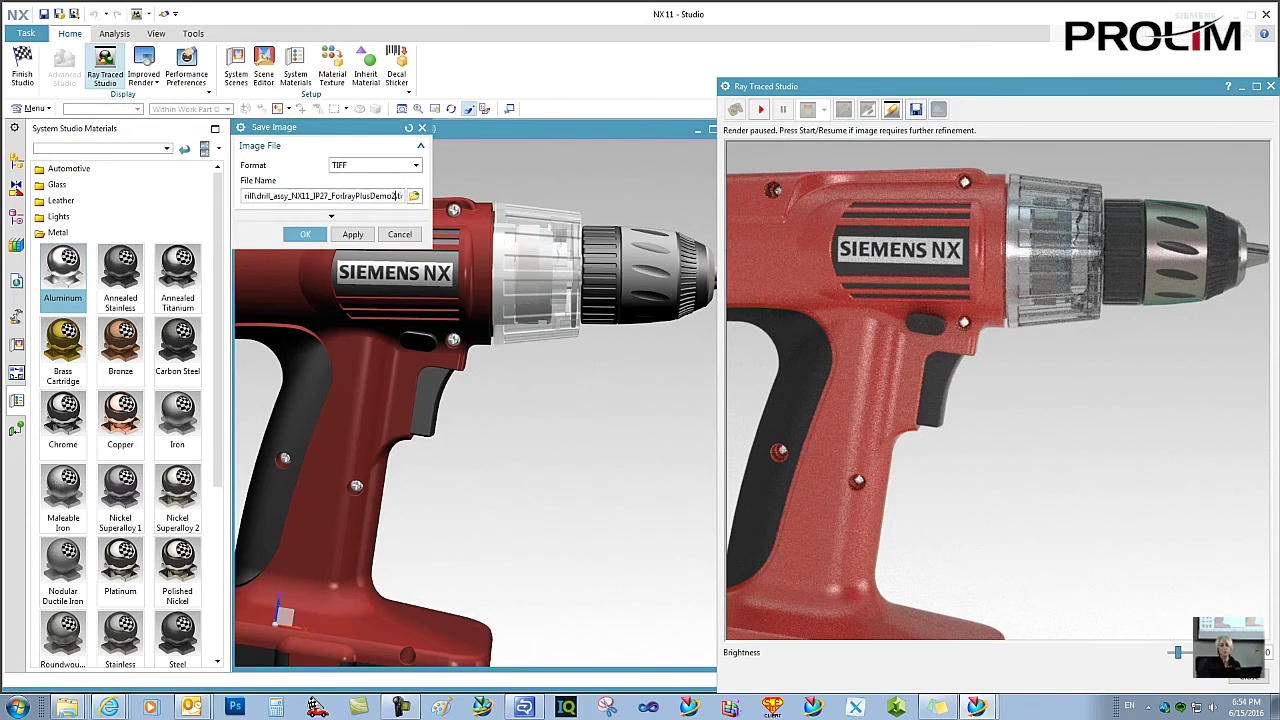
pyautogui.click(305, 234)
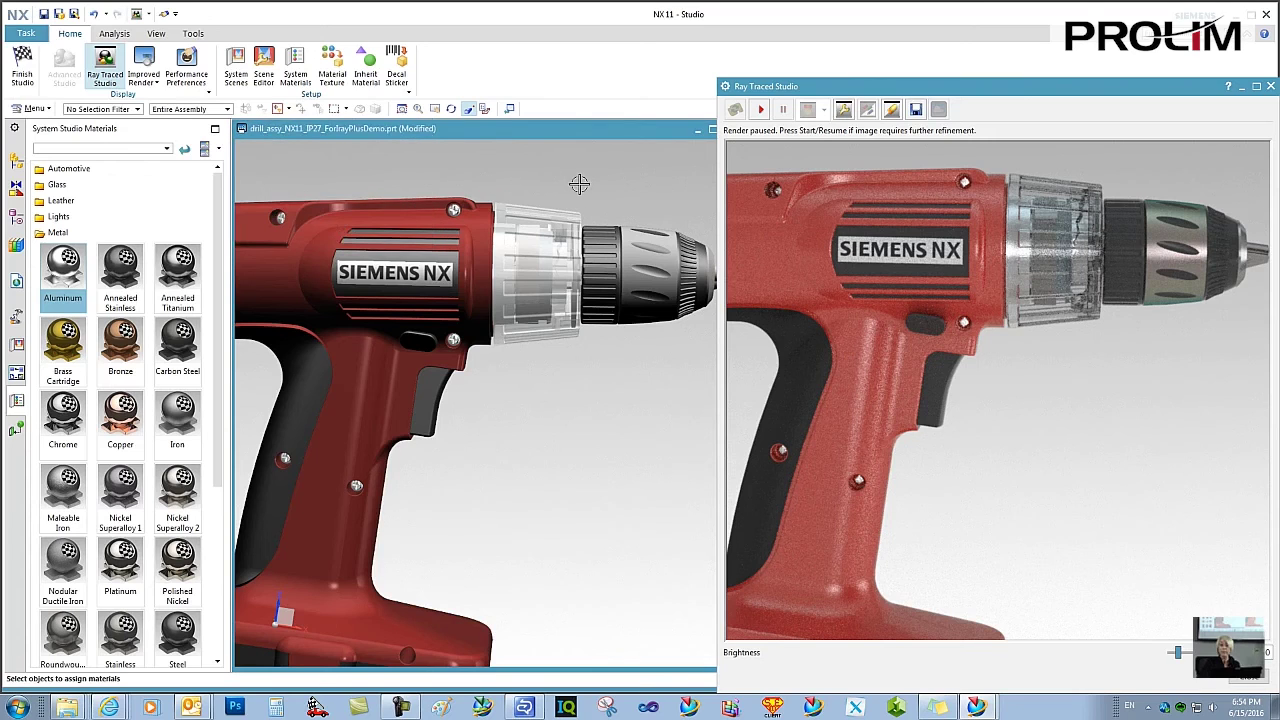